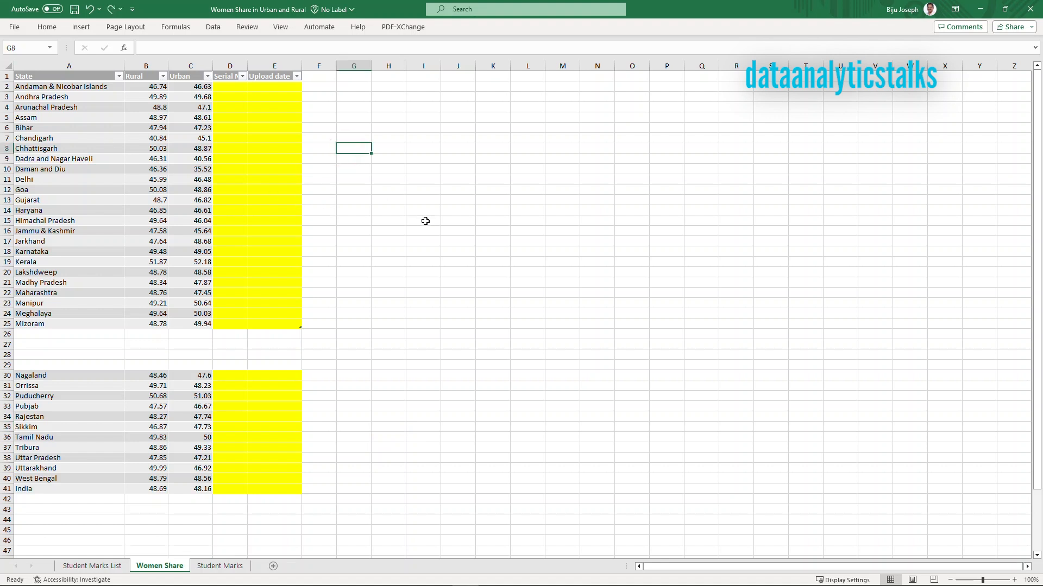
- Delete the Serial No and Upload date columns from the Women Share sheet
left_click(232, 66)
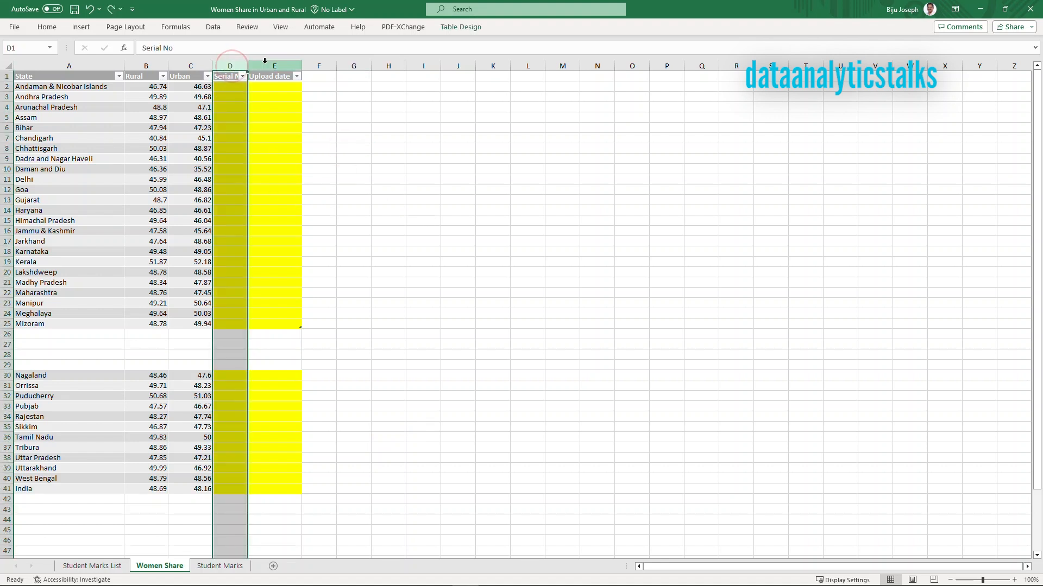
left_click(351, 148)
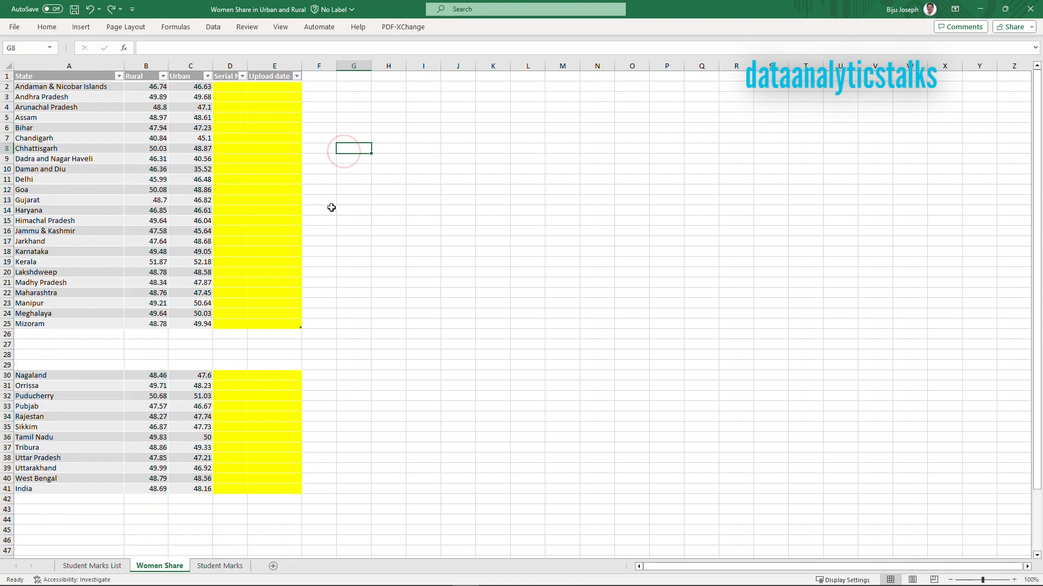
left_click_drag(229, 64, 264, 66)
right_click(264, 66)
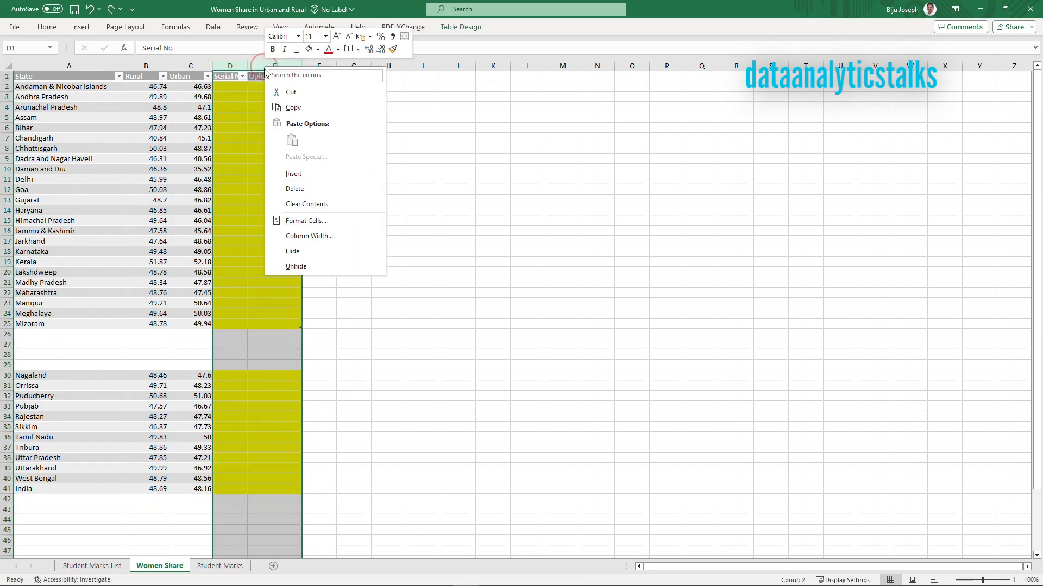
left_click(308, 188)
left_click(370, 205)
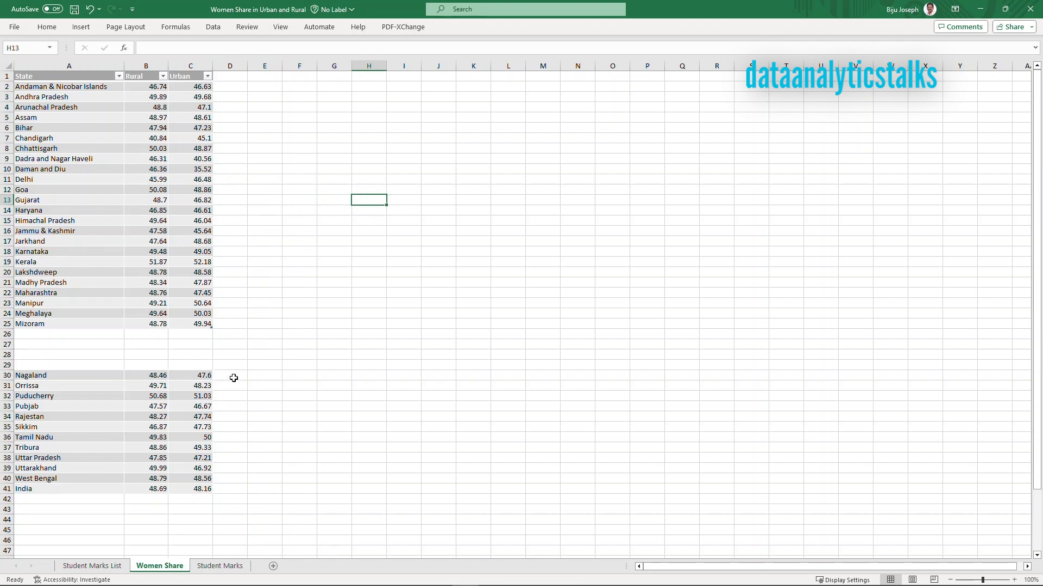
left_click(233, 377)
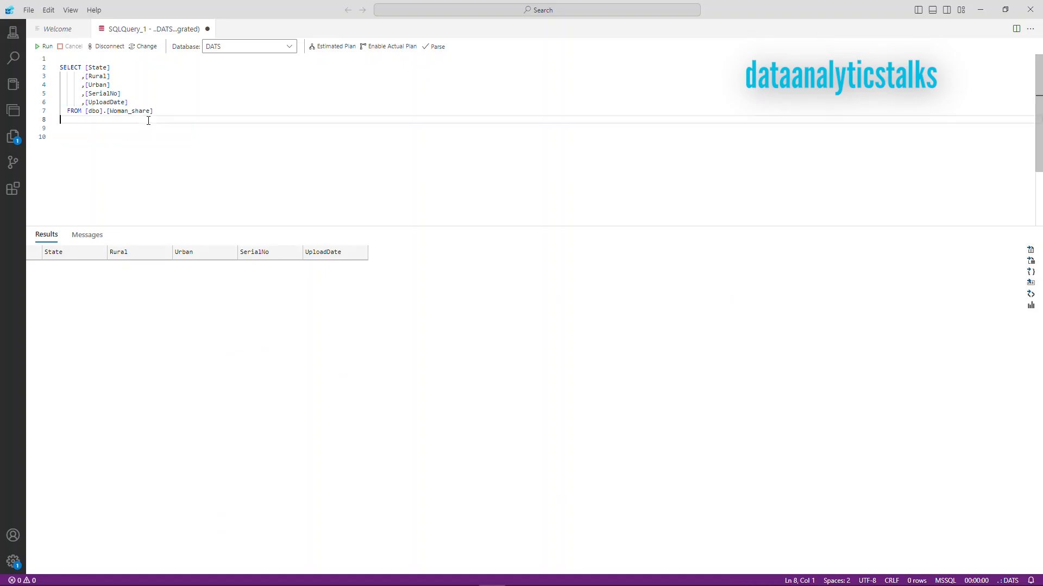
- Examine the SerialNo and UploadDate columns in the Woman_share query and switch to the Integration Services project in Visual Studio
left_click(146, 120)
left_click_drag(130, 101, 74, 94)
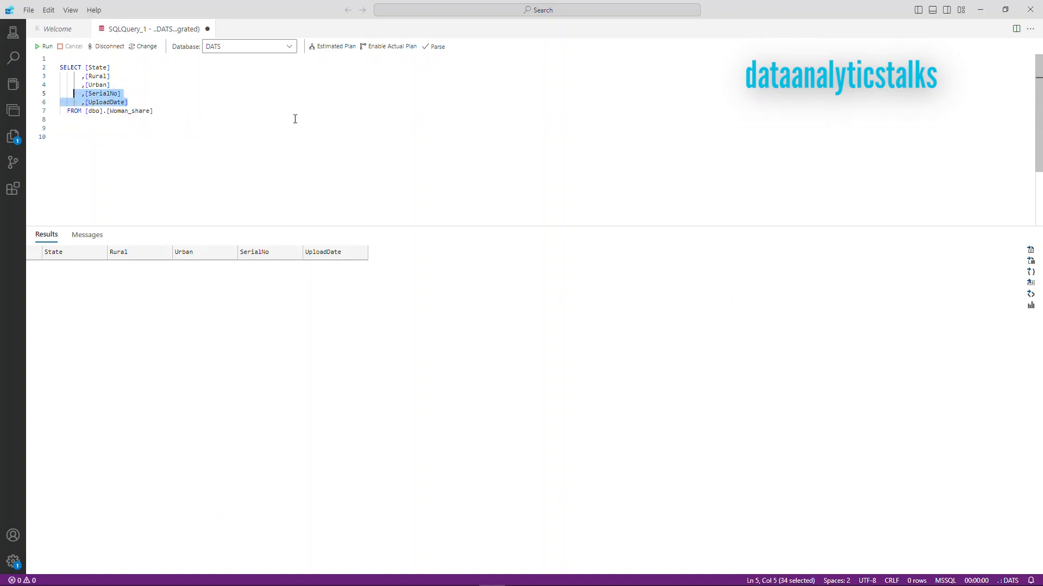
left_click(983, 13)
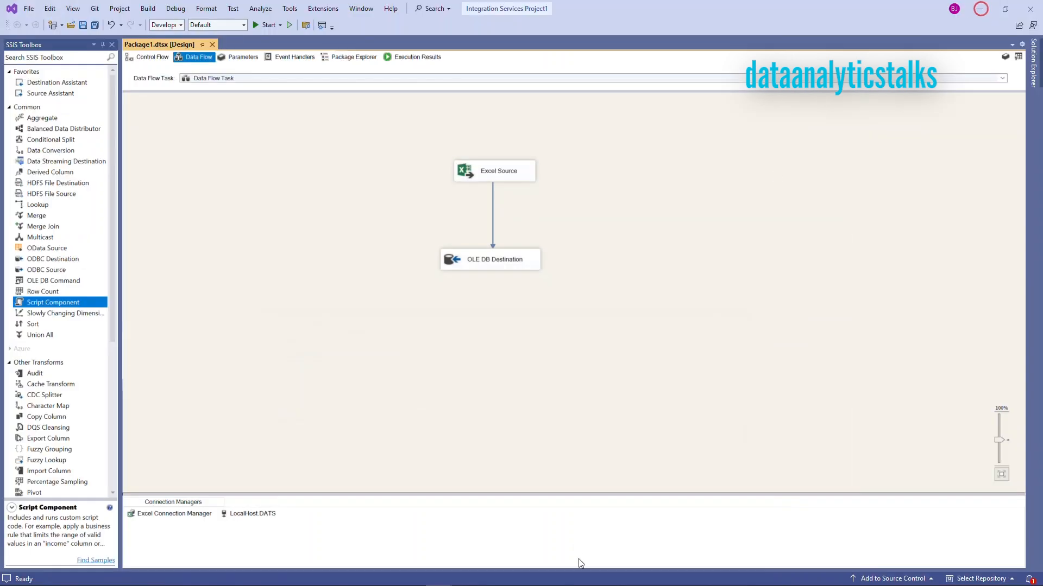
- Add a Script Component of type Transformation to the data flow, beside the existing source and destination
left_click(582, 283)
left_click_drag(60, 302, 593, 221)
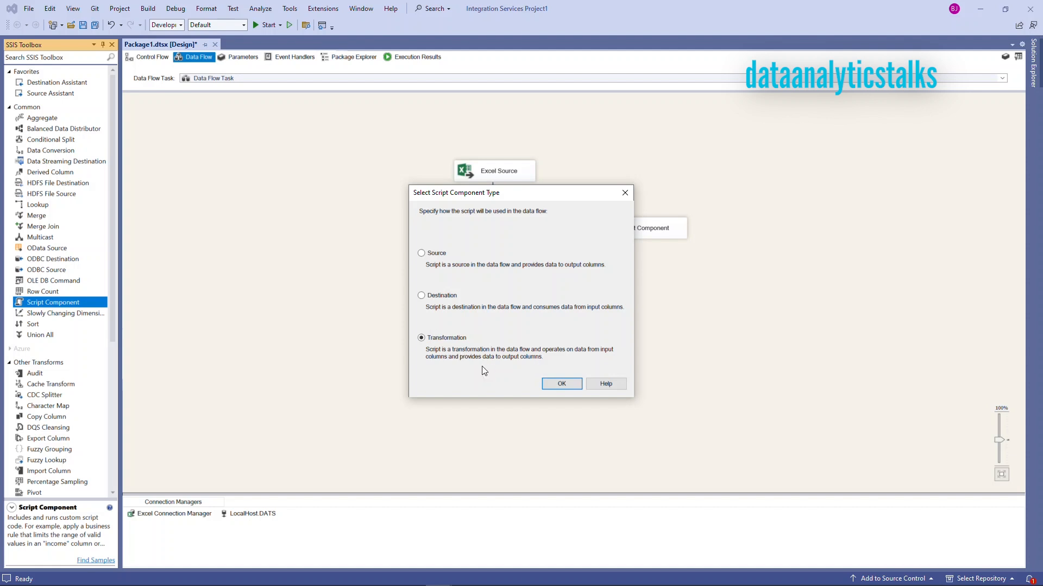
left_click(563, 384)
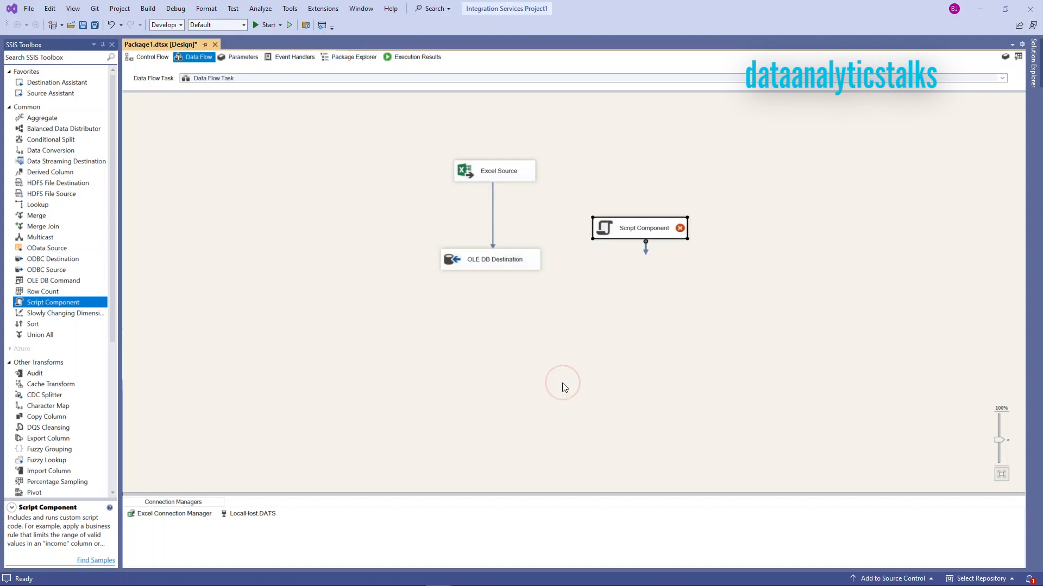
left_click(628, 237)
left_click(615, 292)
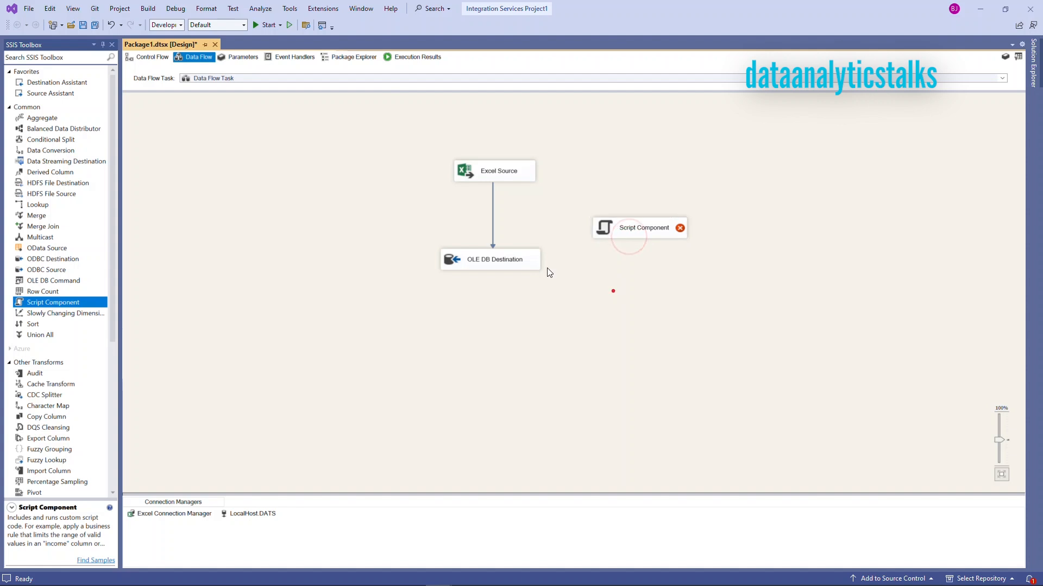
- Replace the direct path from Excel Source to OLE DB Destination with a path running through the Script Component
left_click(493, 238)
key("Delete")
left_click(500, 170)
left_click_drag(500, 190, 638, 228)
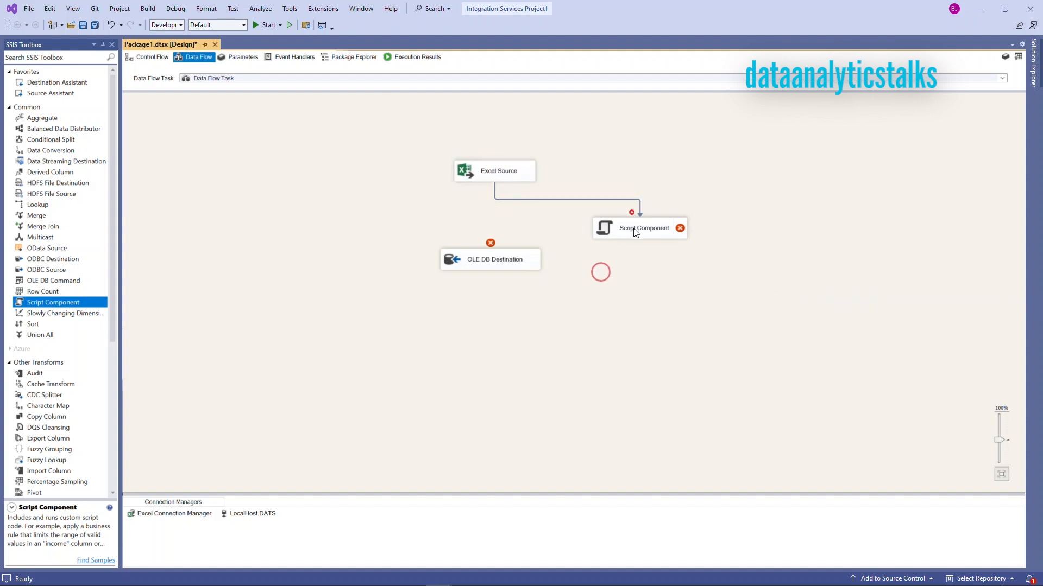
left_click(630, 225)
left_click_drag(647, 251, 502, 265)
- Arrange Excel Source, Script Component and OLE DB Destination in one vertical column on the data flow canvas
left_click_drag(510, 165, 455, 131)
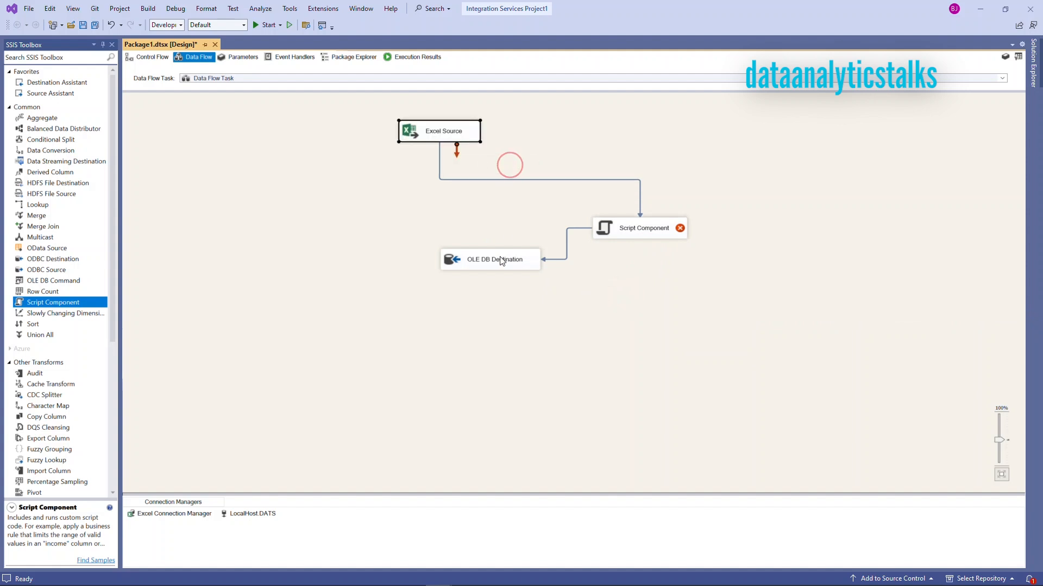
left_click_drag(498, 263, 468, 337)
left_click(634, 227)
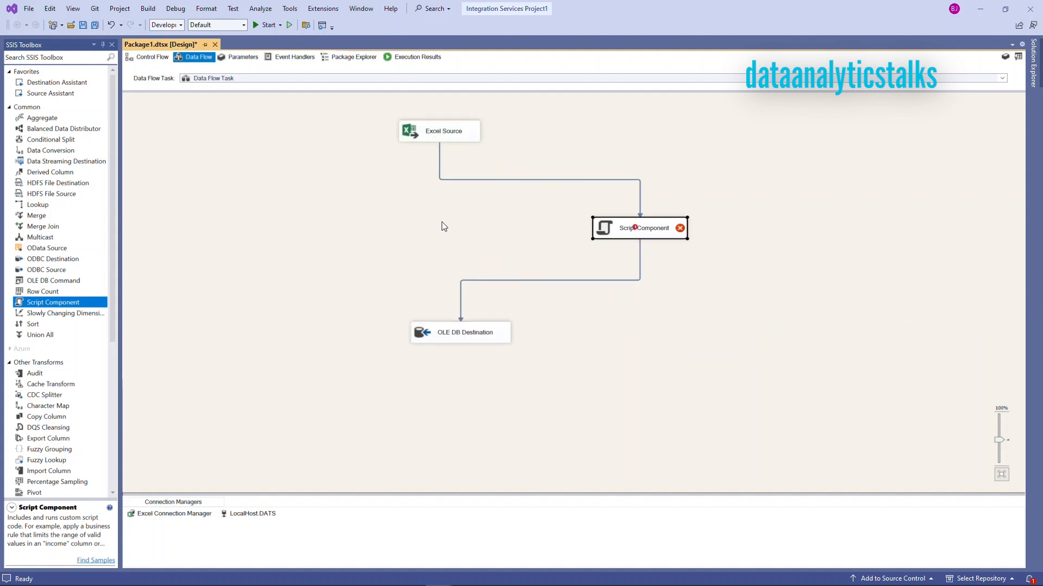
left_click(673, 266)
left_click_drag(639, 229, 441, 224)
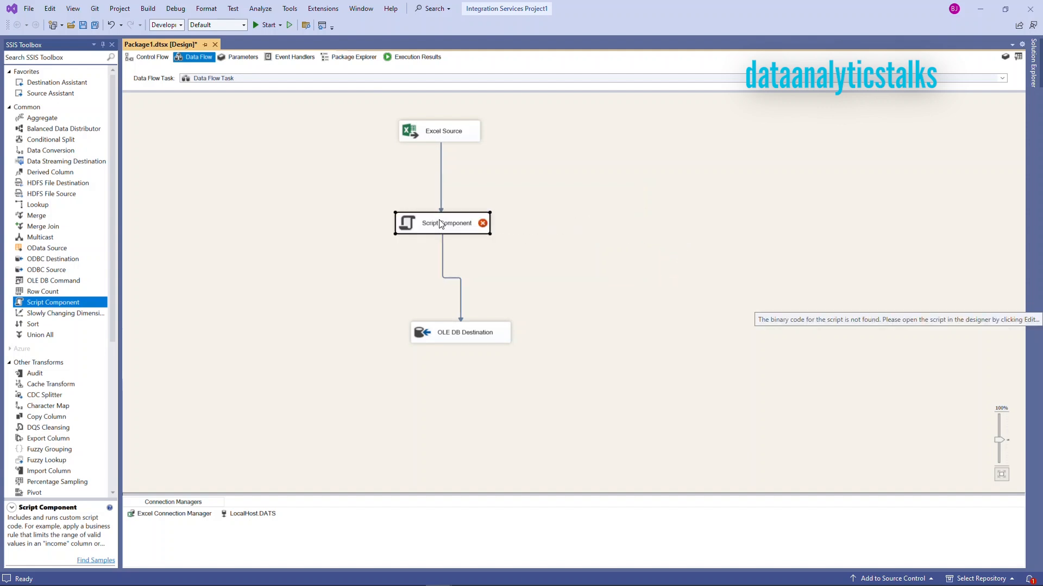
left_click_drag(476, 332, 461, 333)
left_click(569, 296)
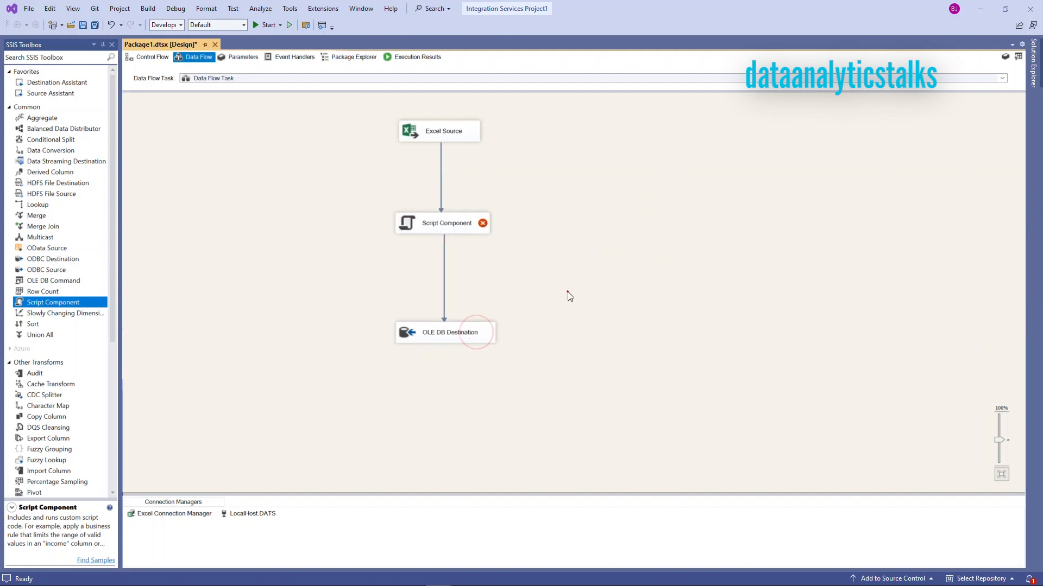
- Add an output column named RowNumber to Output 0 of the Script Component
double_click(448, 224)
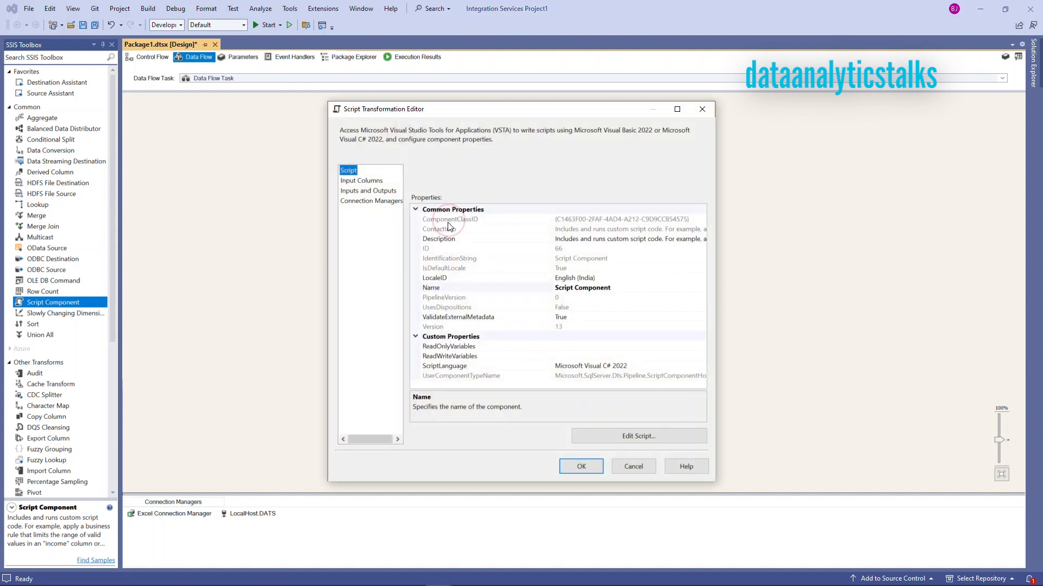
left_click(374, 181)
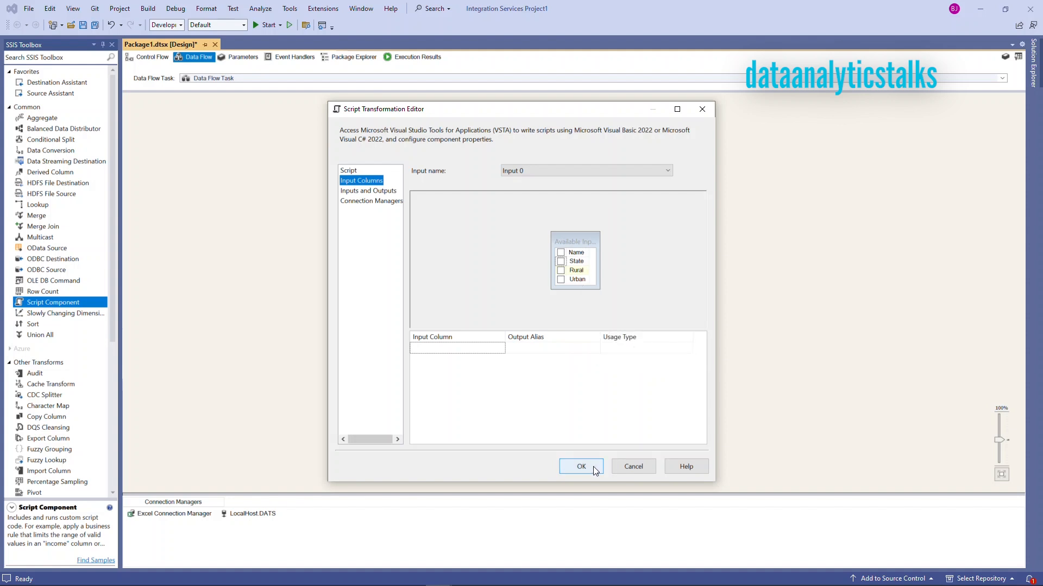
left_click(368, 191)
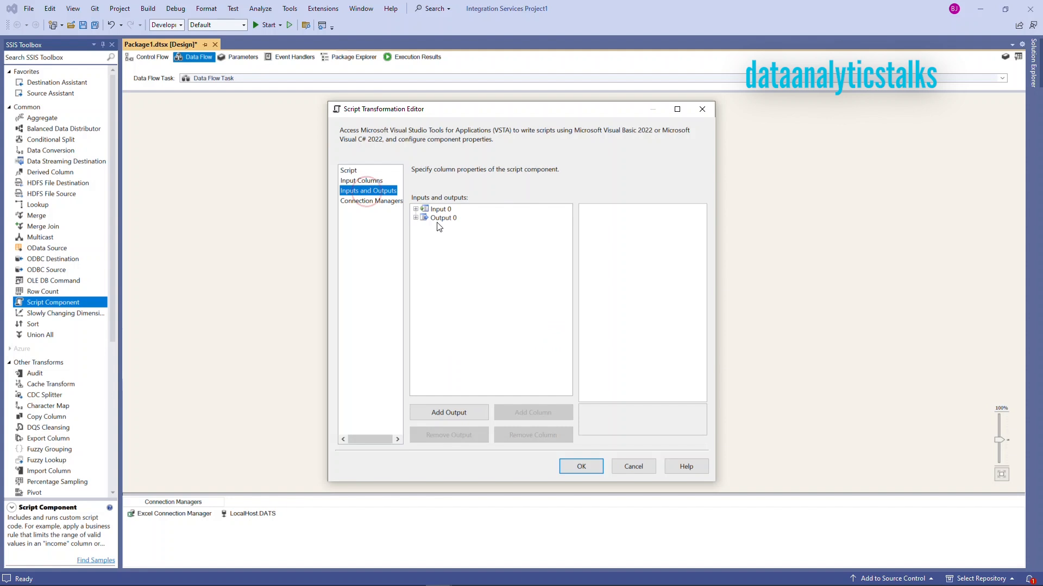
left_click(416, 218)
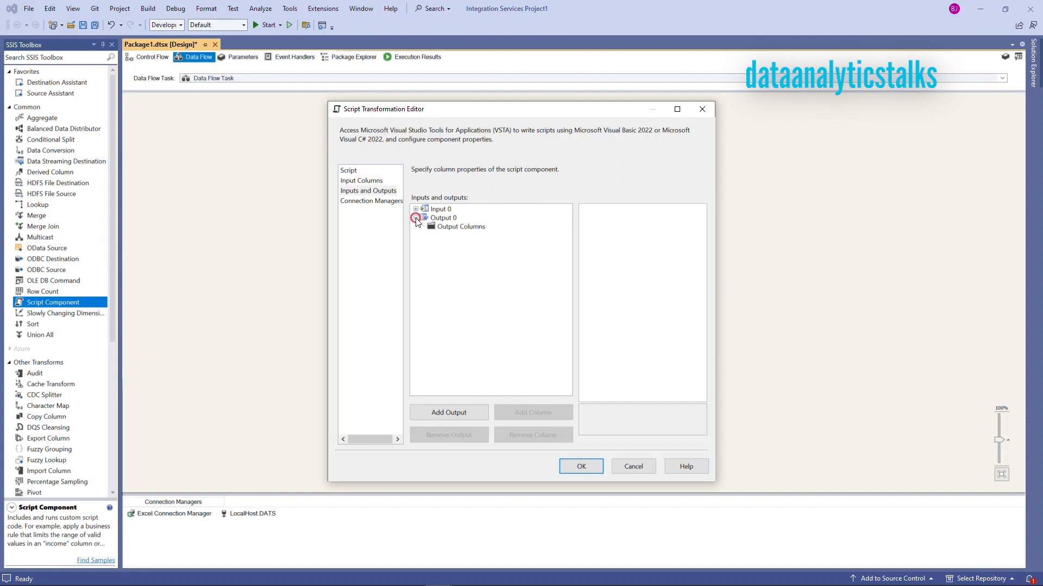
left_click(450, 227)
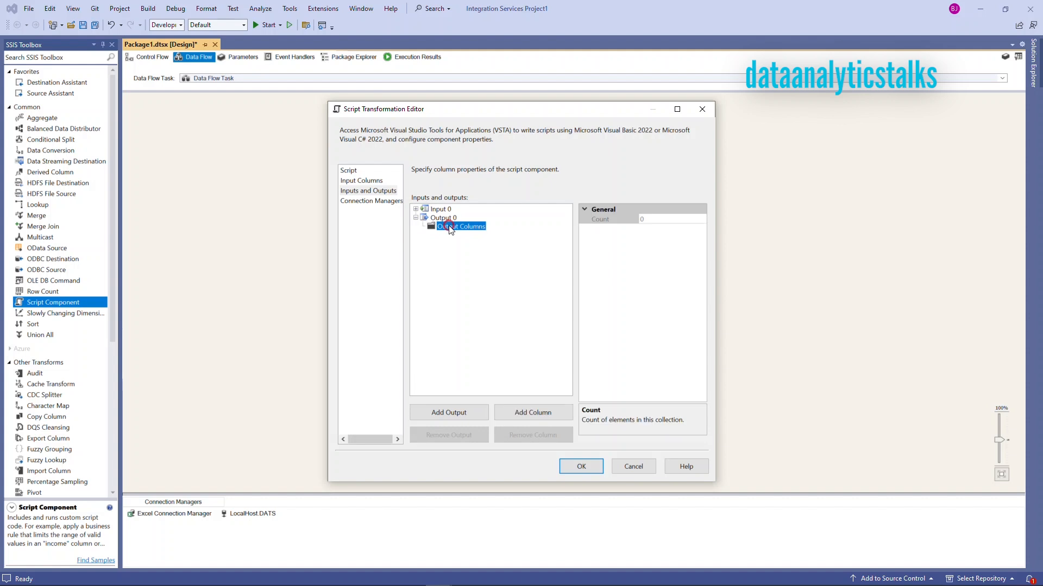
left_click(536, 413)
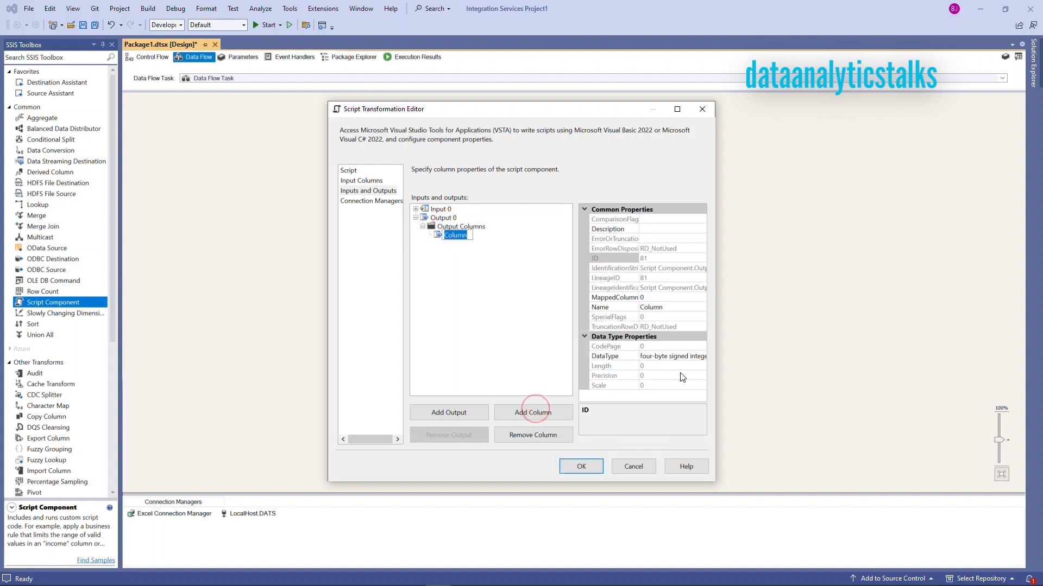
type("RowNumber")
key("Return")
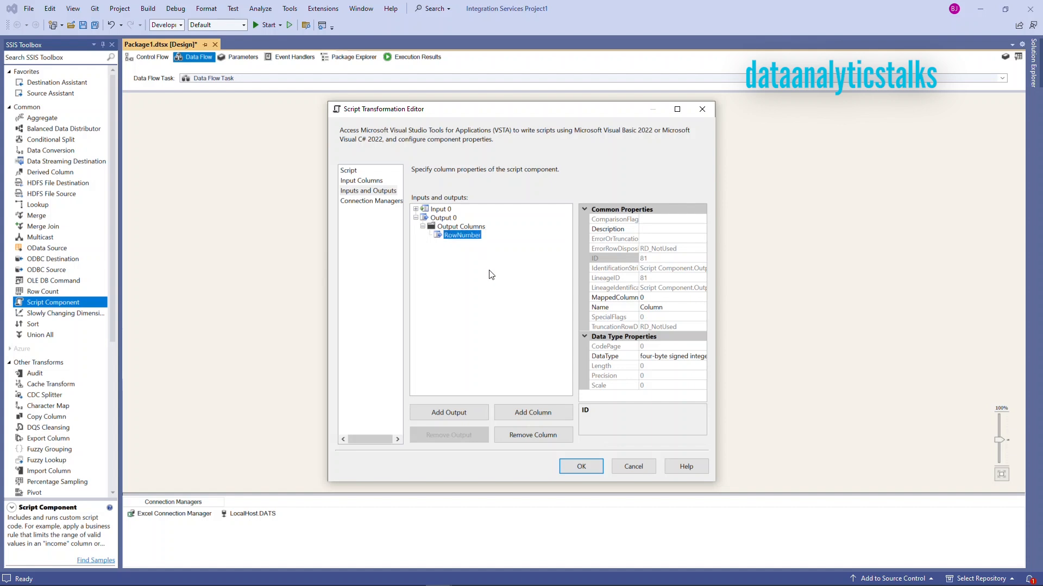
- Set the RowNumber column's data type to four-byte signed integer [DT_I4] and accept the Script Component's settings
left_click(673, 356)
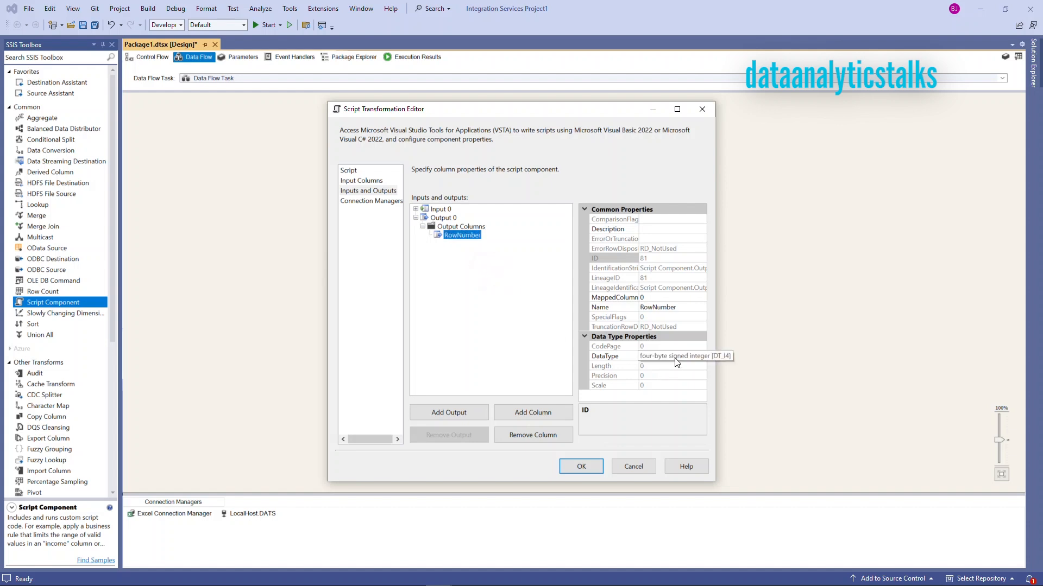
left_click(701, 356)
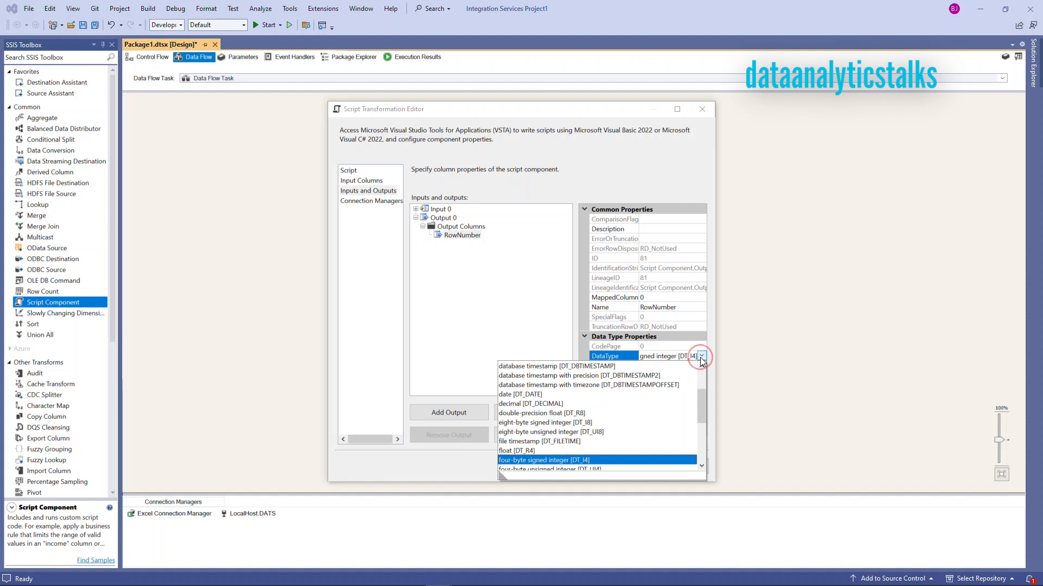
left_click(541, 461)
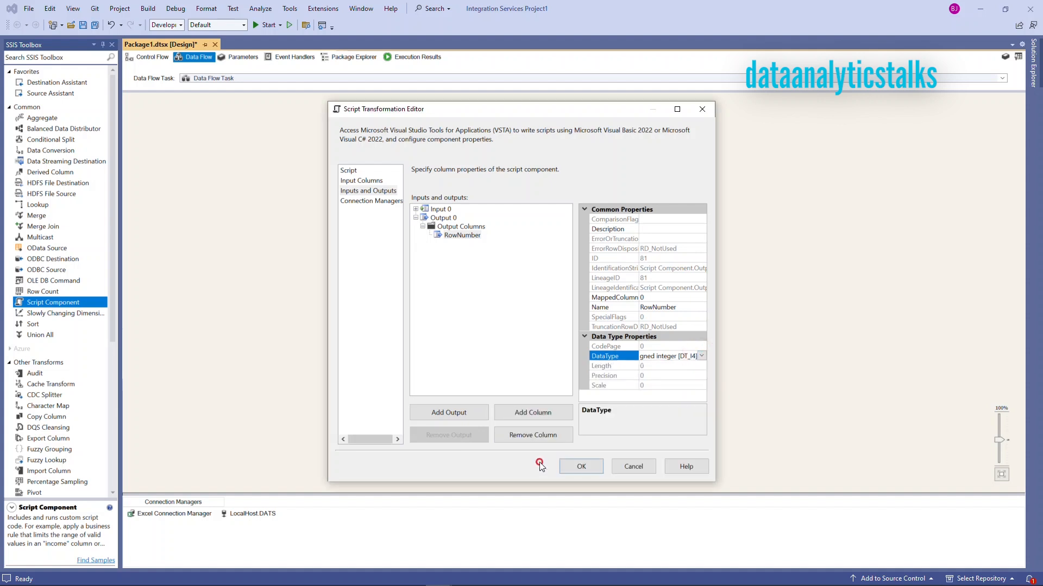
left_click(589, 467)
left_click(558, 266)
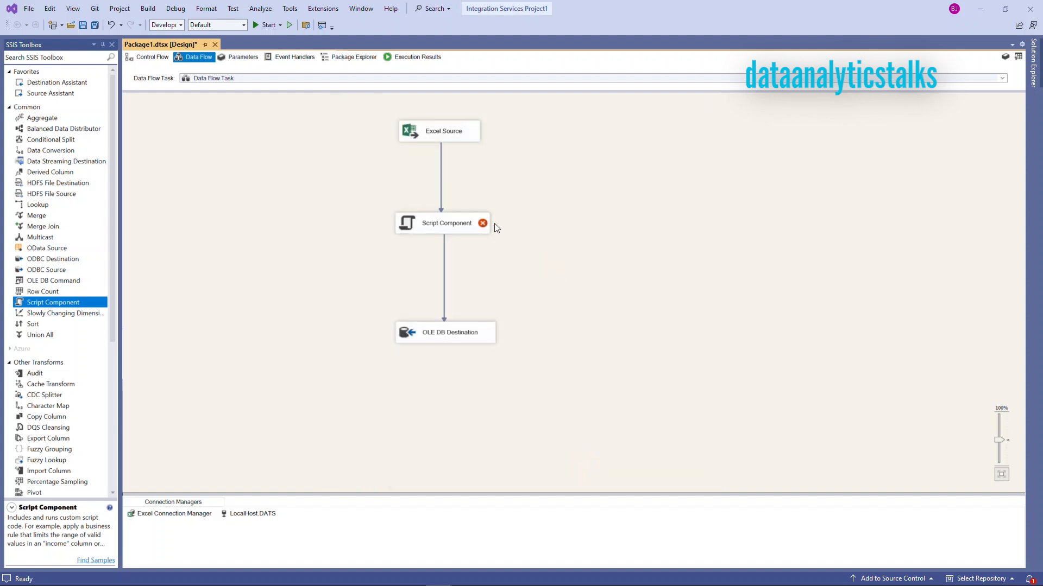
- In the Script Component's code, declare "private int m_rowNumber;" in the ScriptMain class above PreExecute and save main.cs
double_click(440, 228)
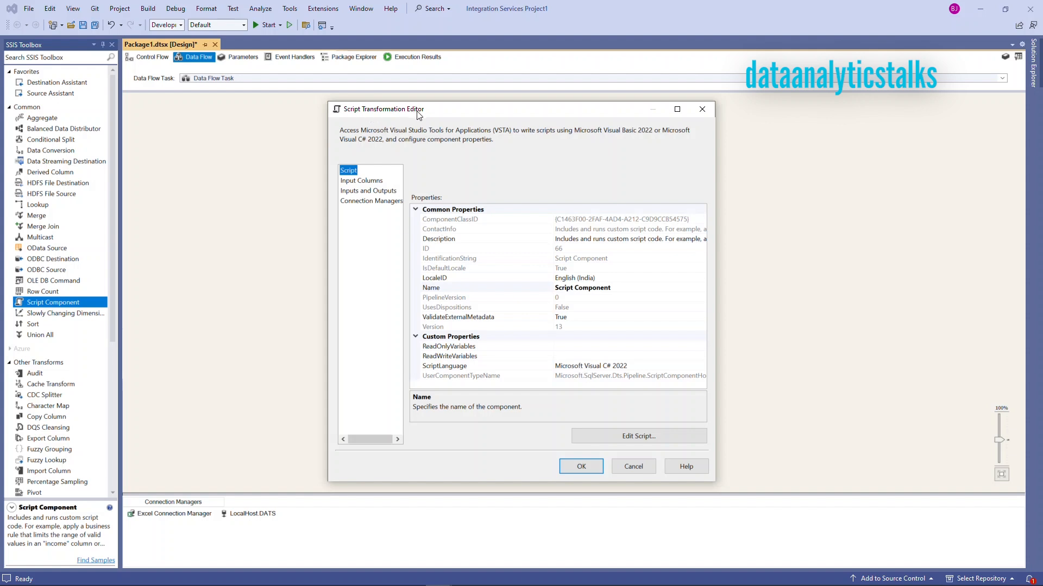
left_click(627, 440)
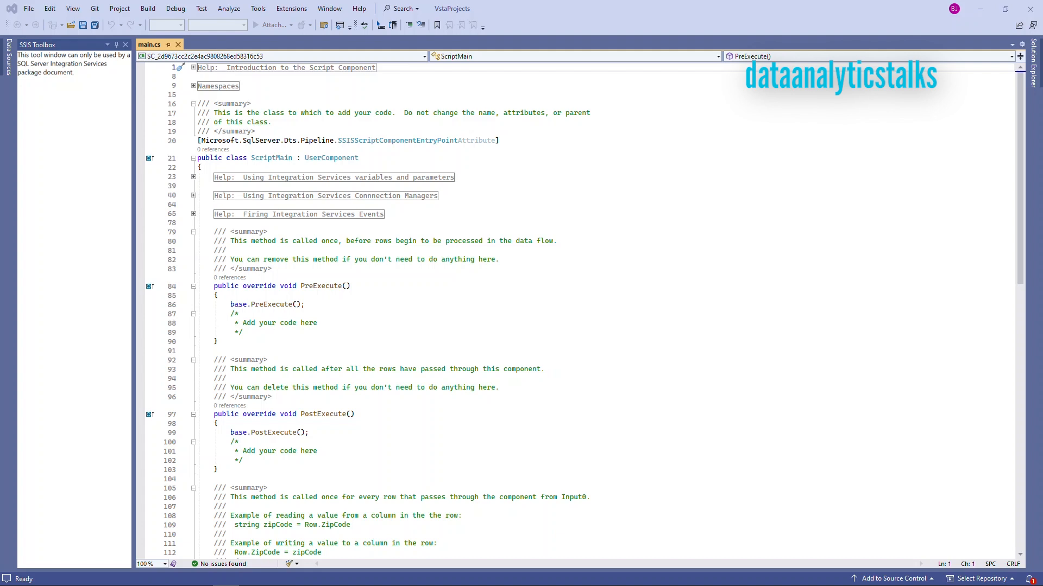
left_click(291, 157)
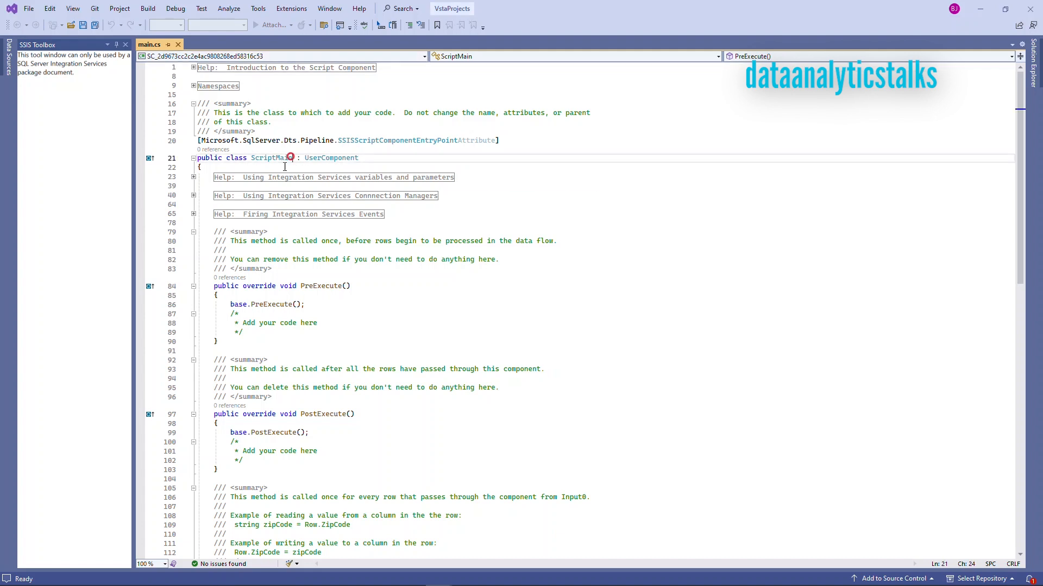
left_click(260, 223)
key("Return")
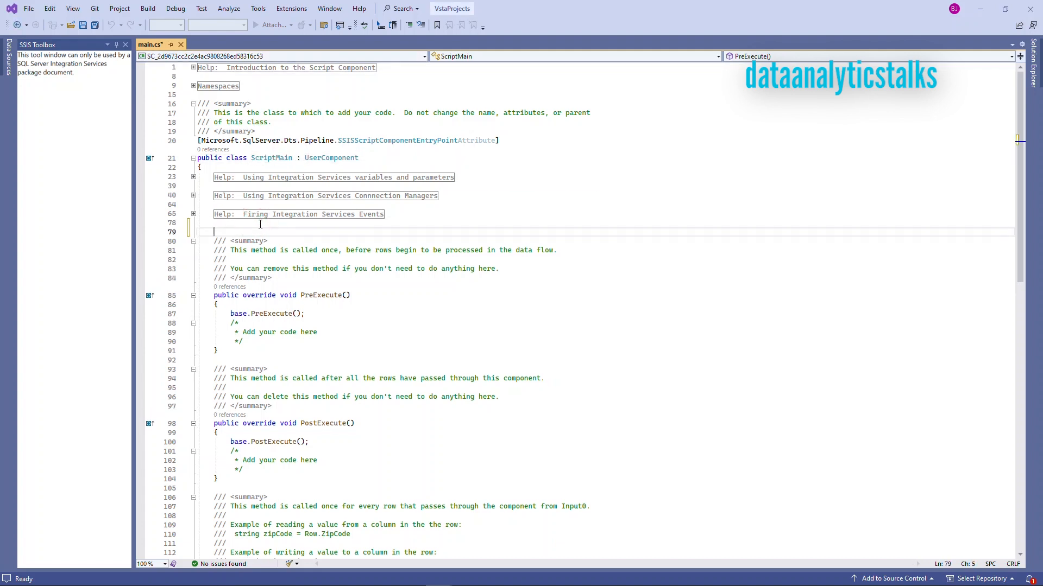
type("private int m_rowNumber;")
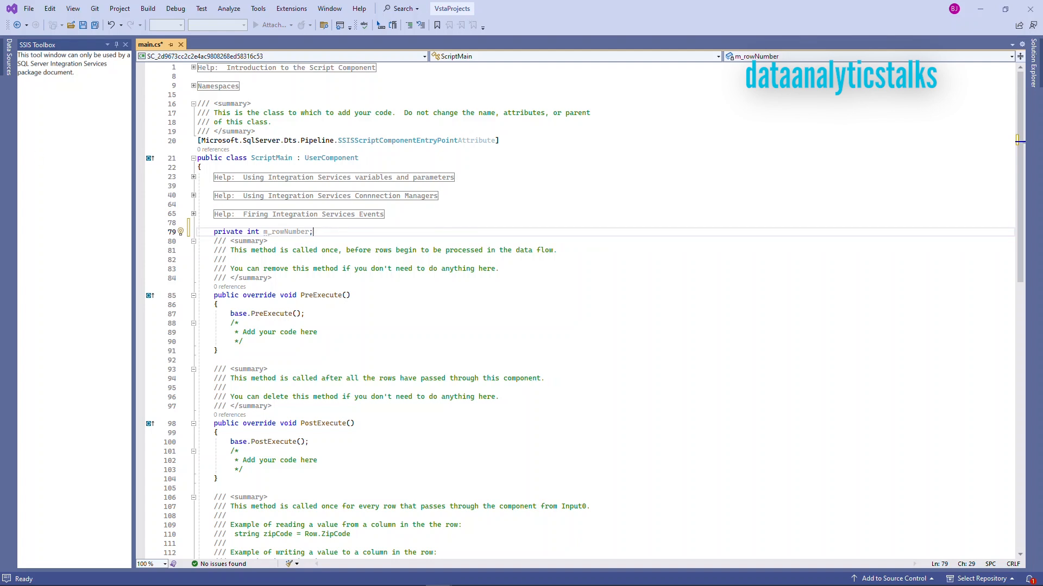
key("ctrl+s")
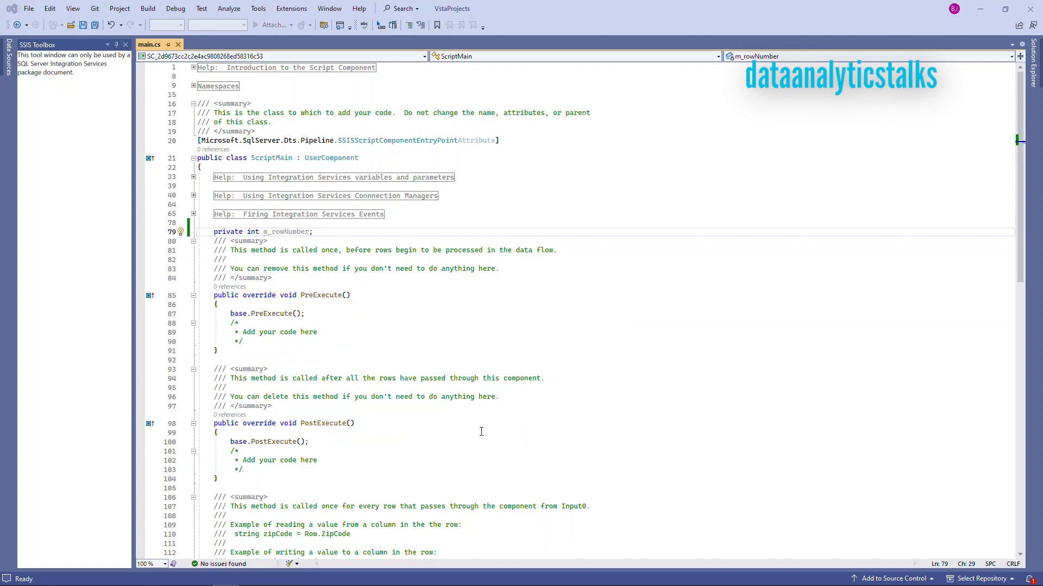
- Add "m_rowNumber = 0;" below the comment in the PreExecute method and save main.cs
scroll(482, 429, "down", 2)
scroll(482, 429, "down", 3)
mouse_move(337, 463)
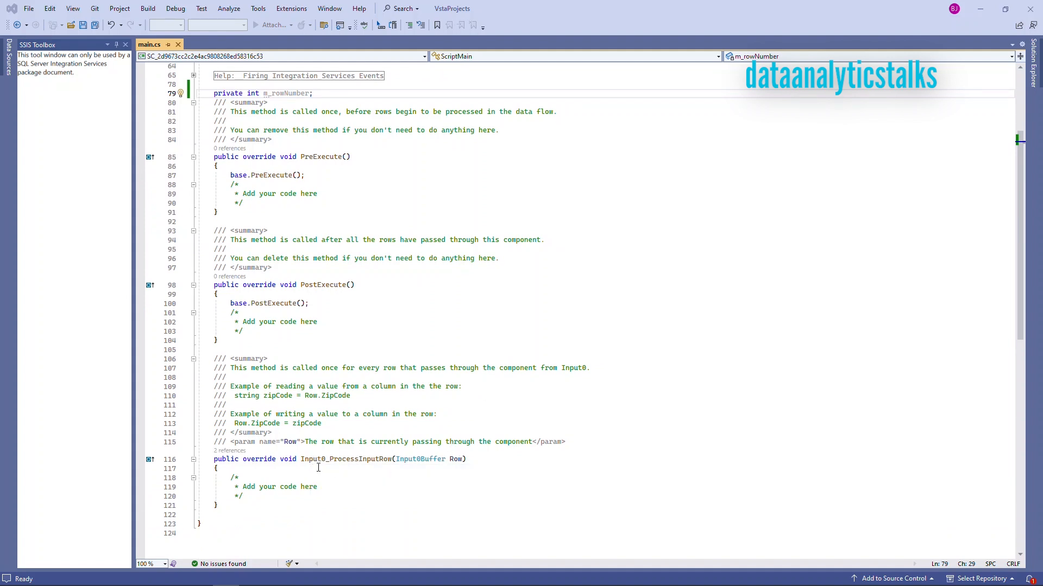
mouse_move(369, 461)
left_click(269, 205)
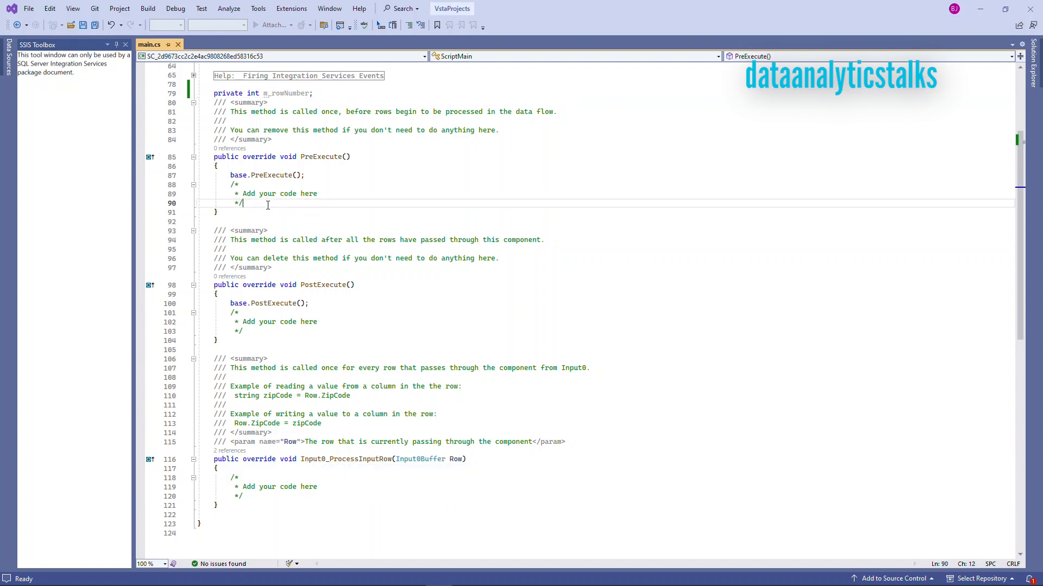
key("Return")
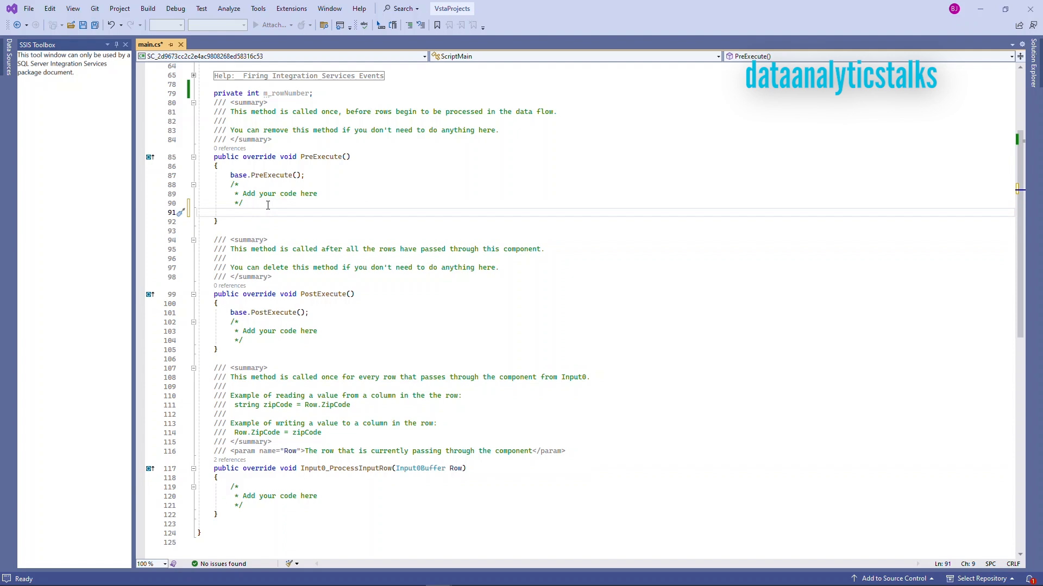
type("m_rowNumber = 0;")
key("ctrl+s")
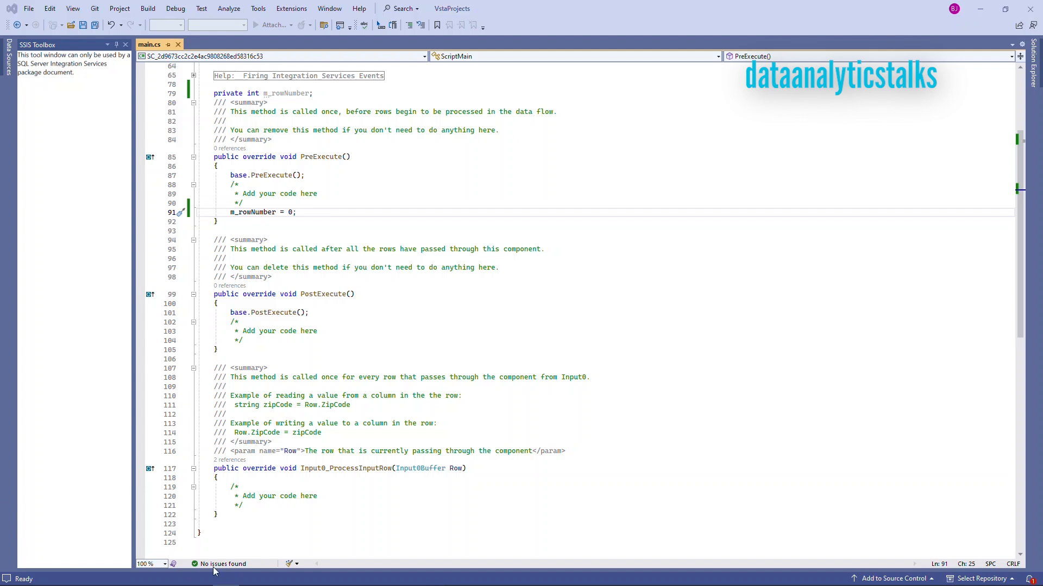
- In Input0_ProcessInputRow, add the lines "m_rowNumber++;" and "Row.RowNumber = m_rowNumber;" below the comment
left_click(258, 511)
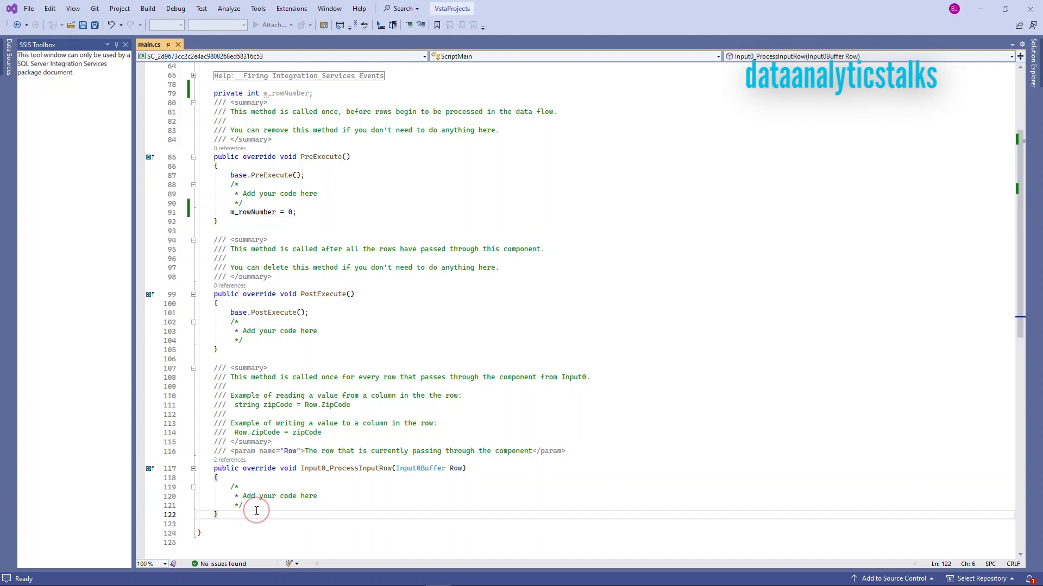
left_click(250, 506)
key("Return")
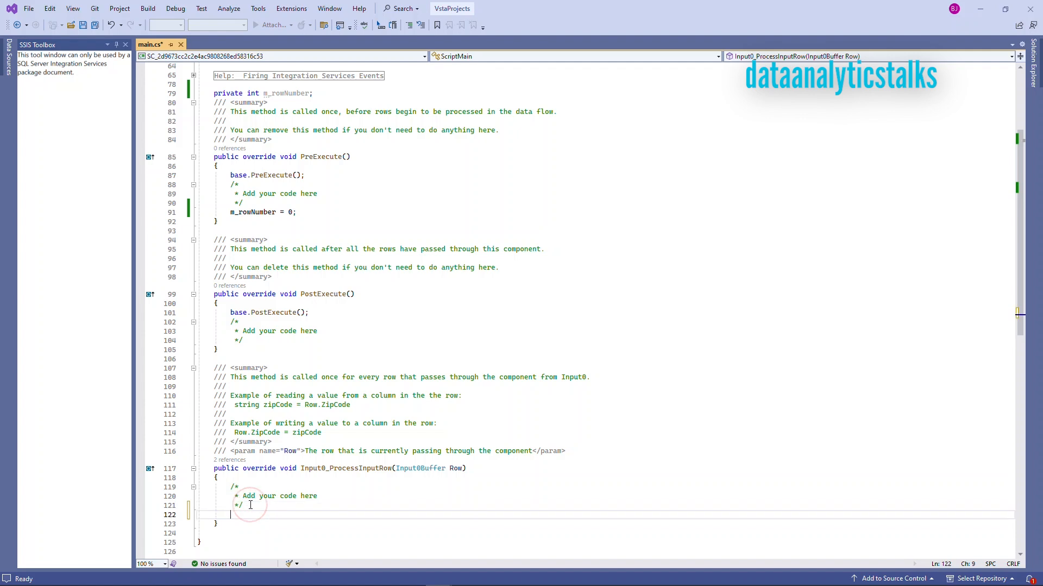
type("m_rowNumber++; Row.RowNumber = m_rowNumber;")
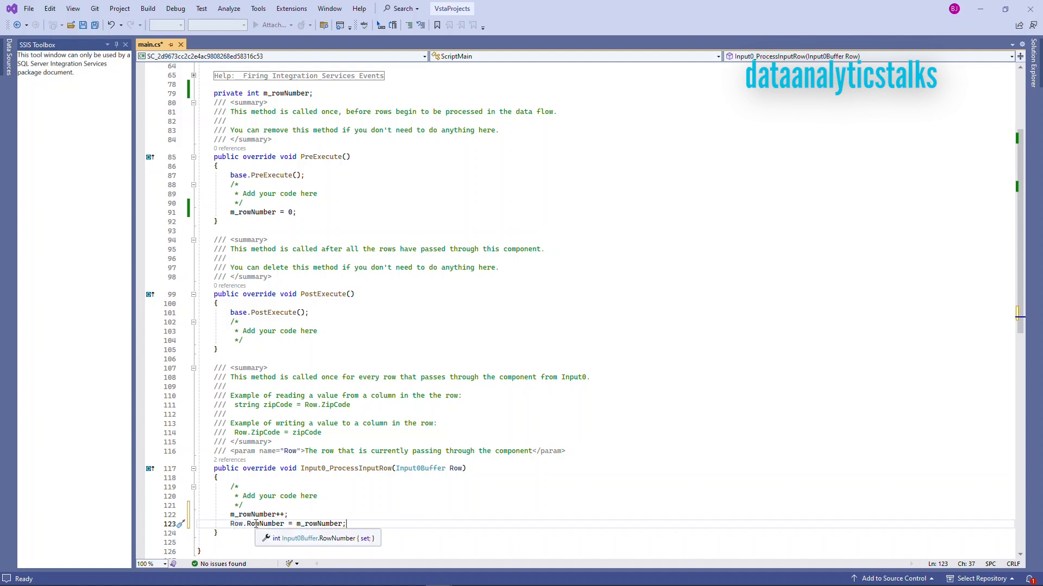
- Review the row-number code, close the script editor and accept the Script Component's settings
scroll(434, 494, "down", 2)
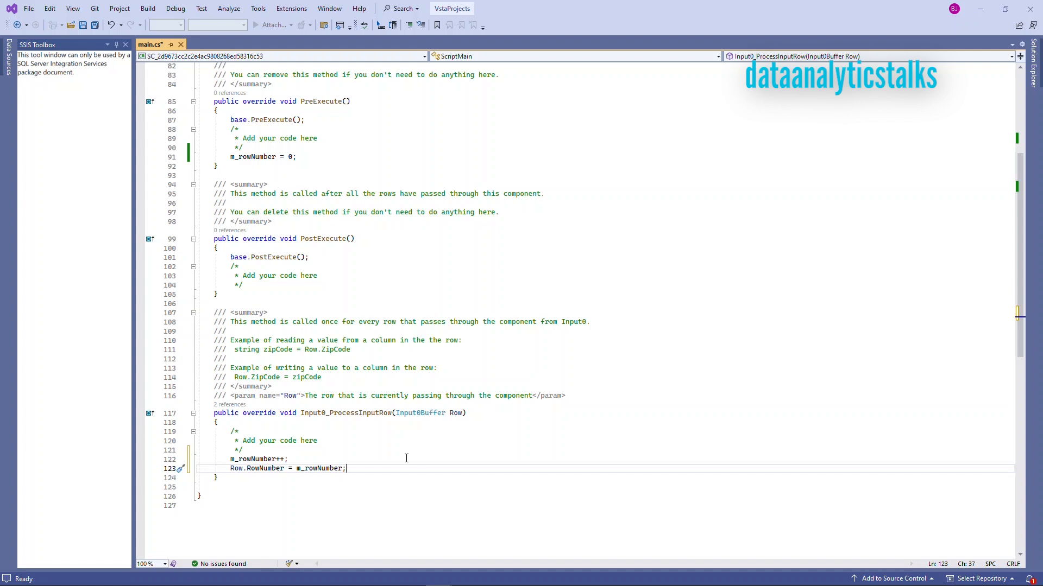
scroll(352, 346, "up", 2)
mouse_move(285, 95)
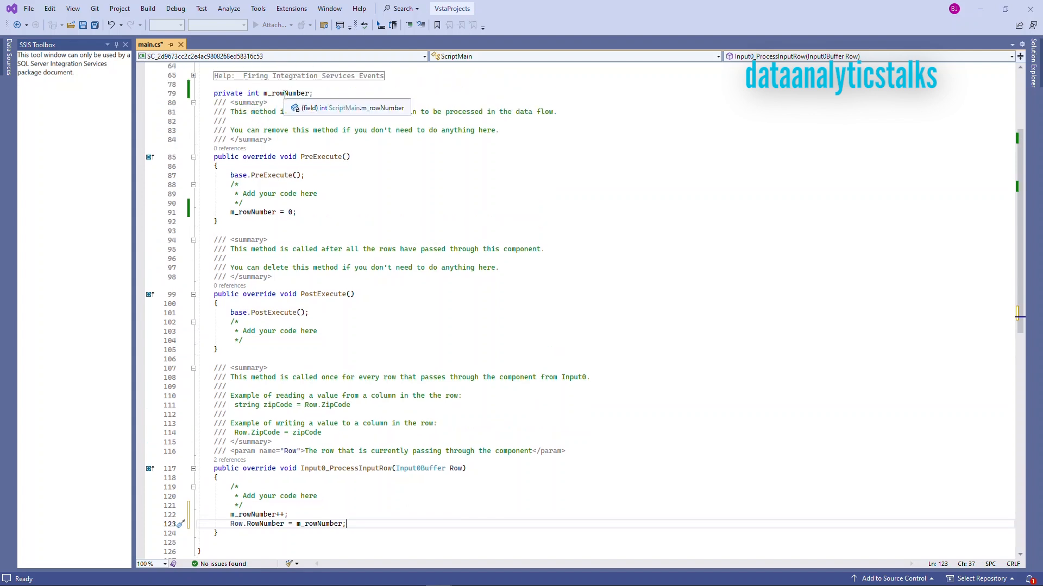
left_click(267, 215)
scroll(267, 216, "down", 3)
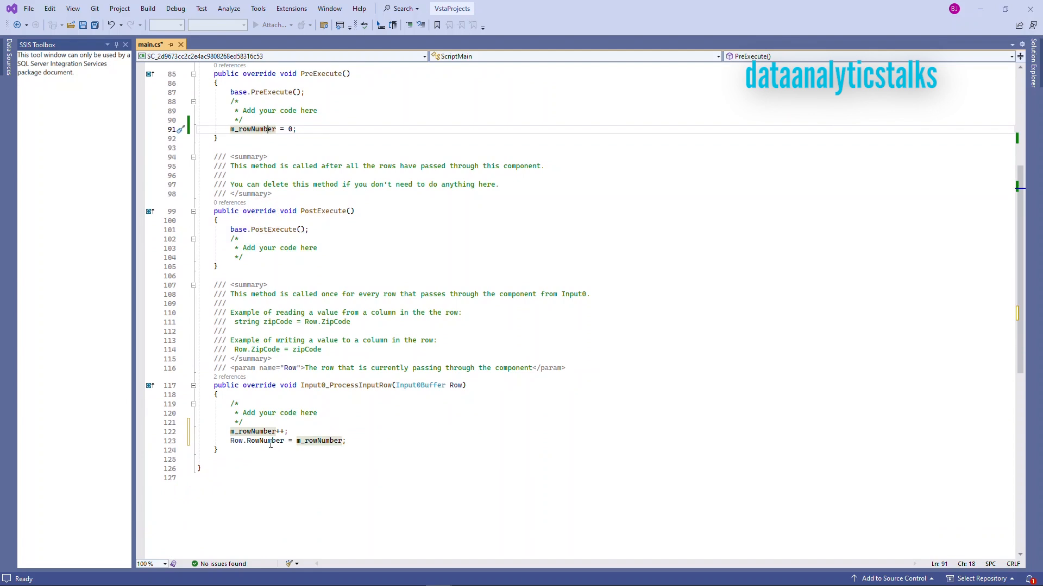
mouse_move(267, 442)
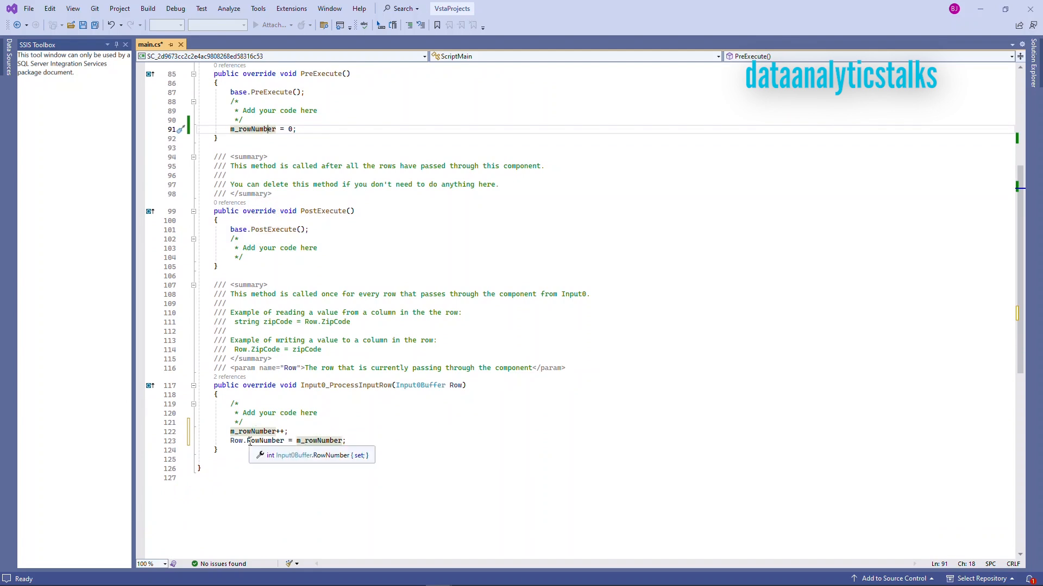
scroll(561, 436, "up", 4)
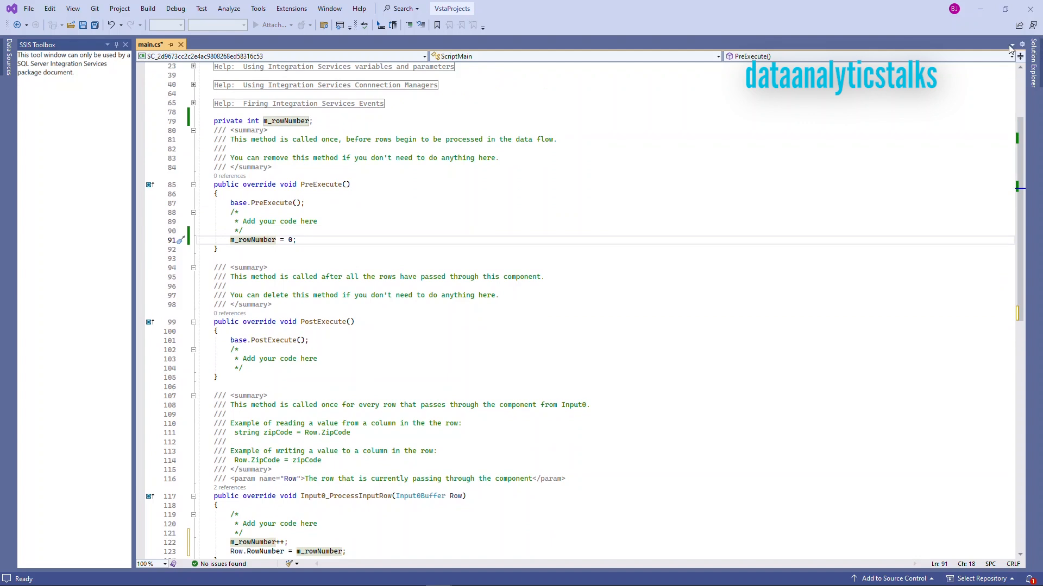
left_click(1030, 9)
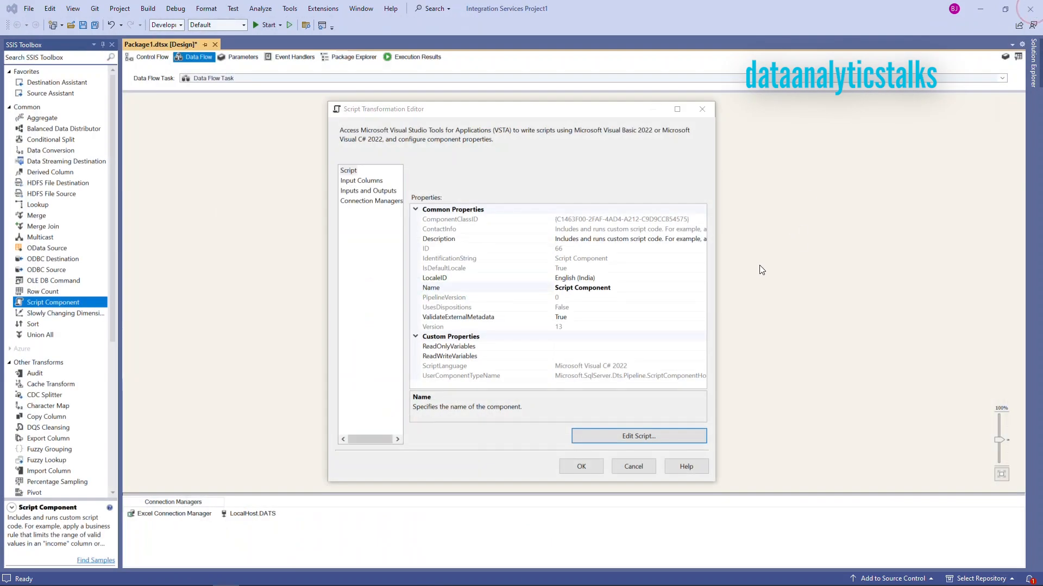
left_click(592, 466)
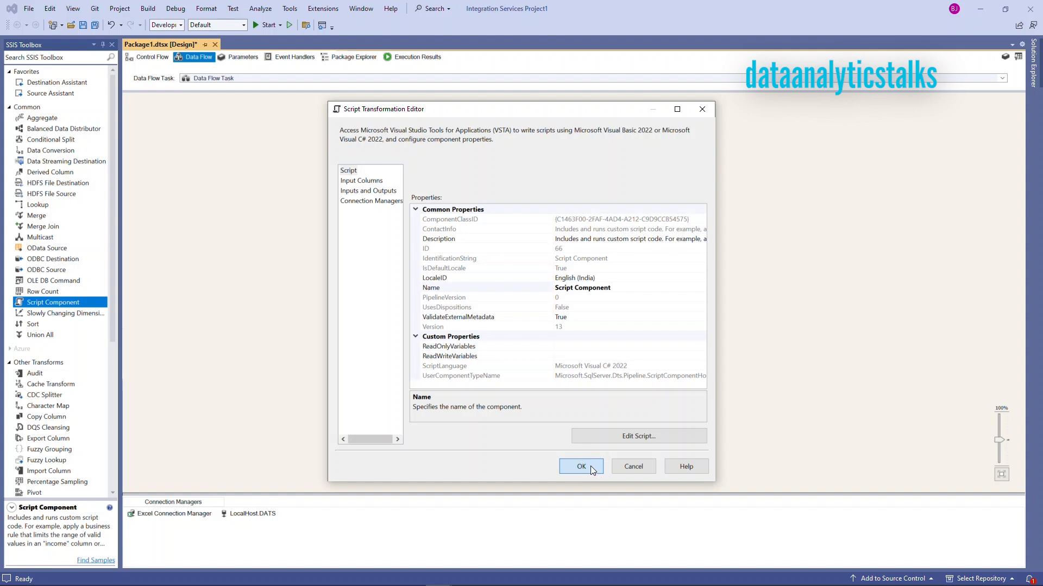
left_click(571, 467)
left_click(533, 289)
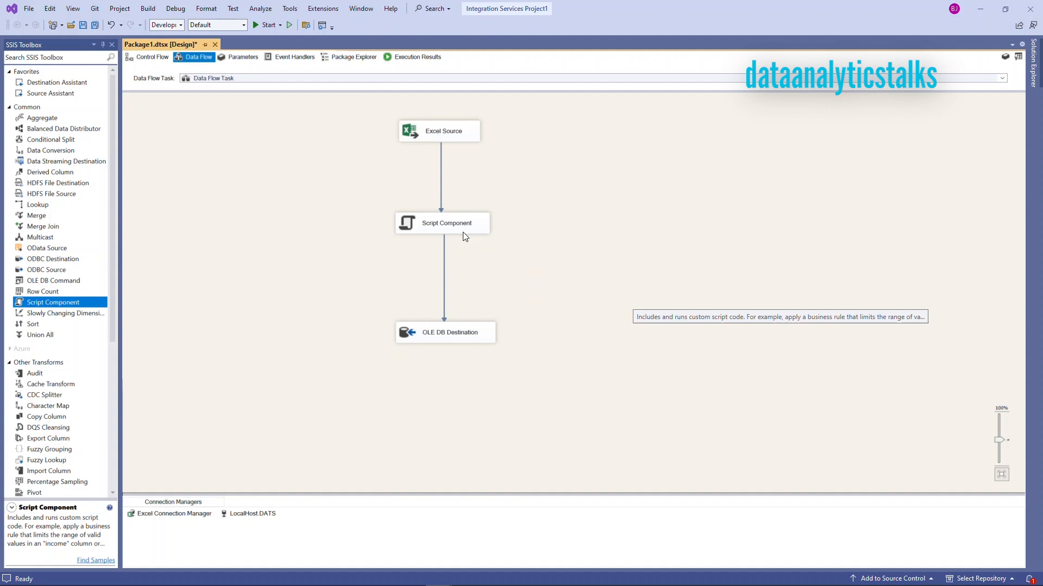
- Enable data viewers on the paths into and out of the Script Component and save the package
right_click(441, 187)
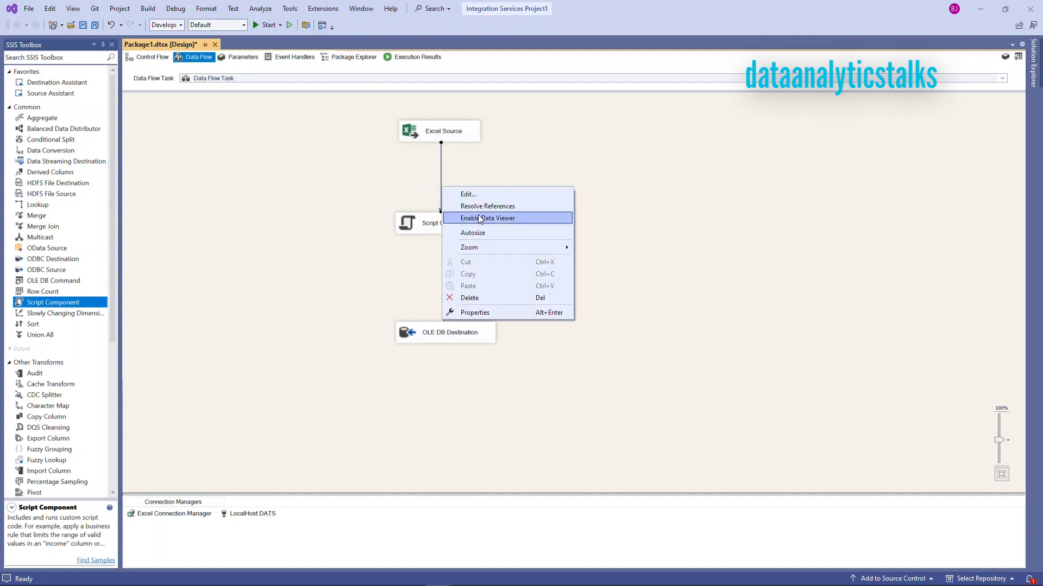
left_click(480, 219)
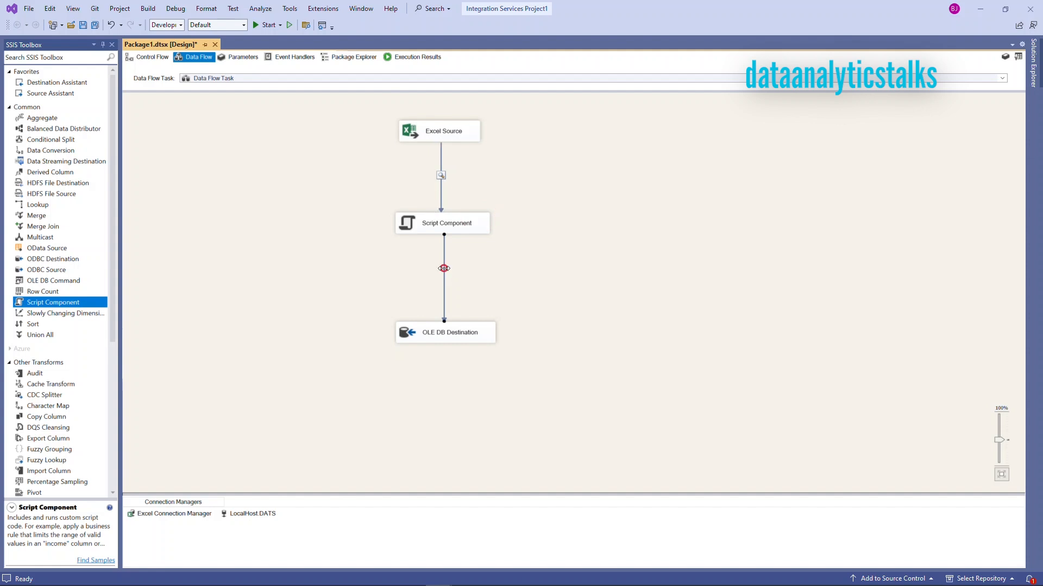
right_click(444, 268)
left_click(481, 301)
left_click(83, 25)
- Execute the package Package1.dtsx from the project's SSIS Packages
left_click(1033, 78)
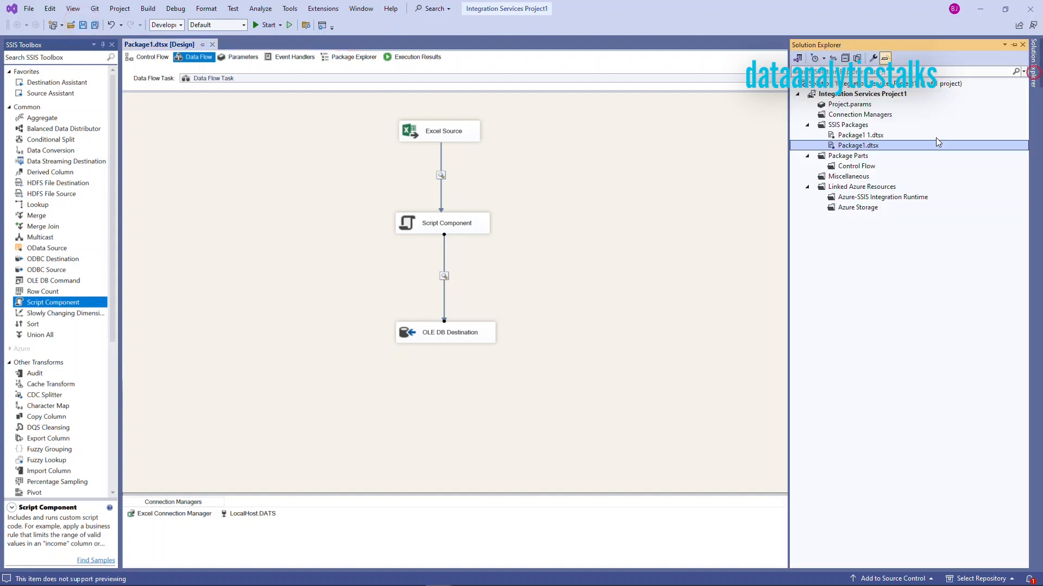
right_click(858, 145)
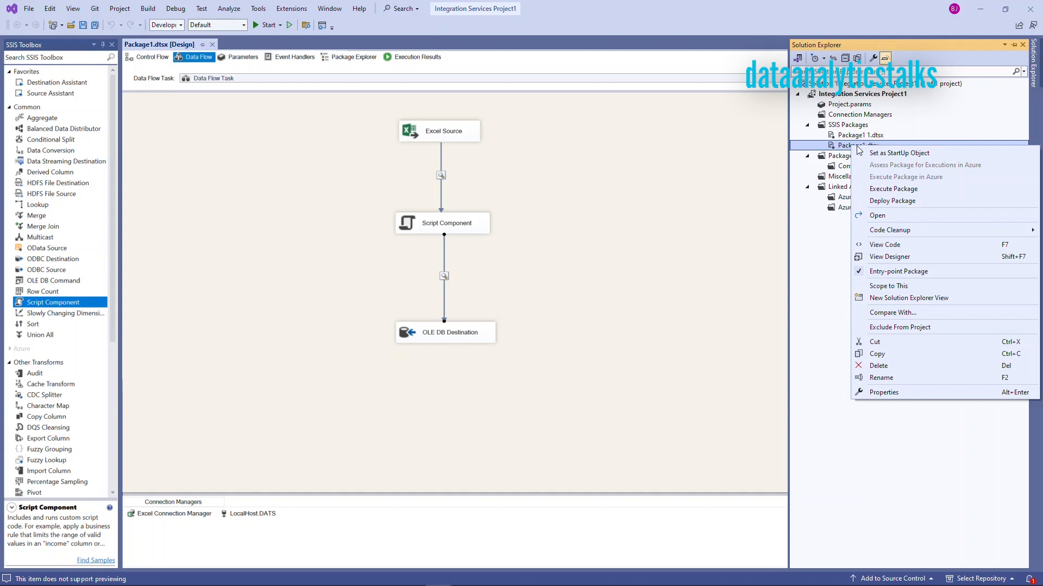
left_click(900, 192)
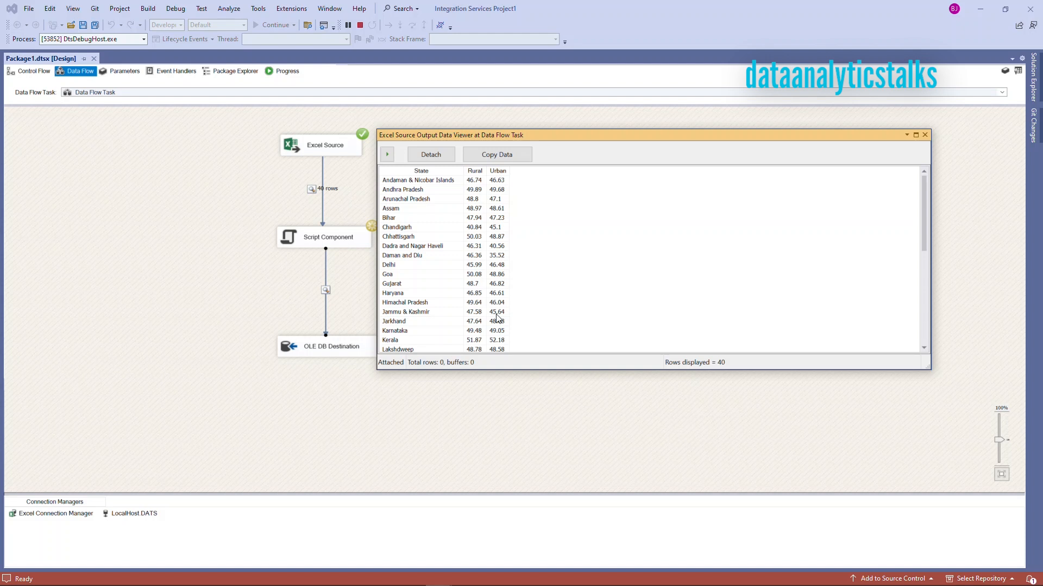
- Look through the State, Rural and Urban rows in the Excel Source Output data viewer and close it
scroll(499, 320, "down", 7)
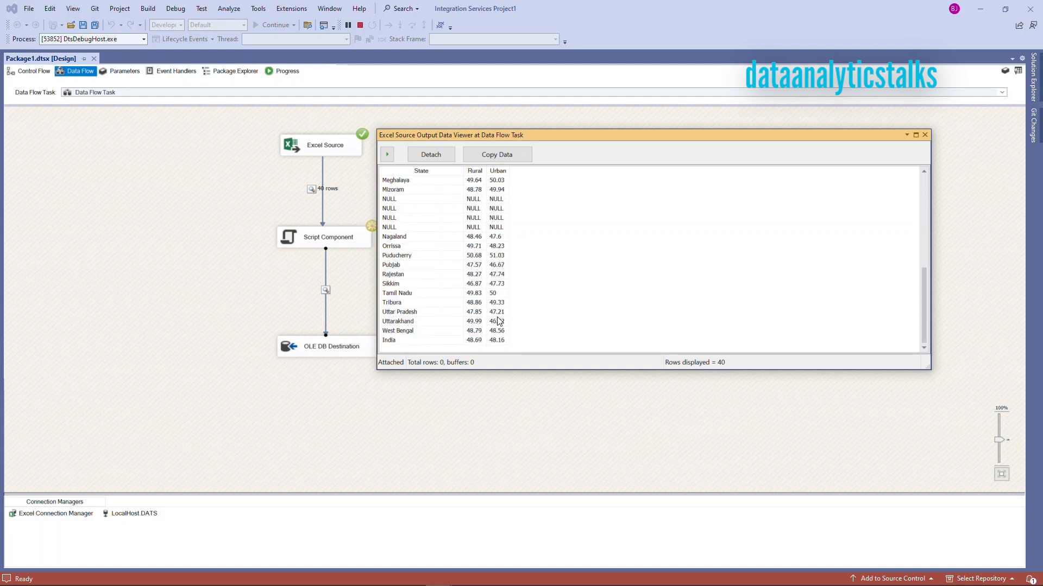
scroll(499, 321, "up", 7)
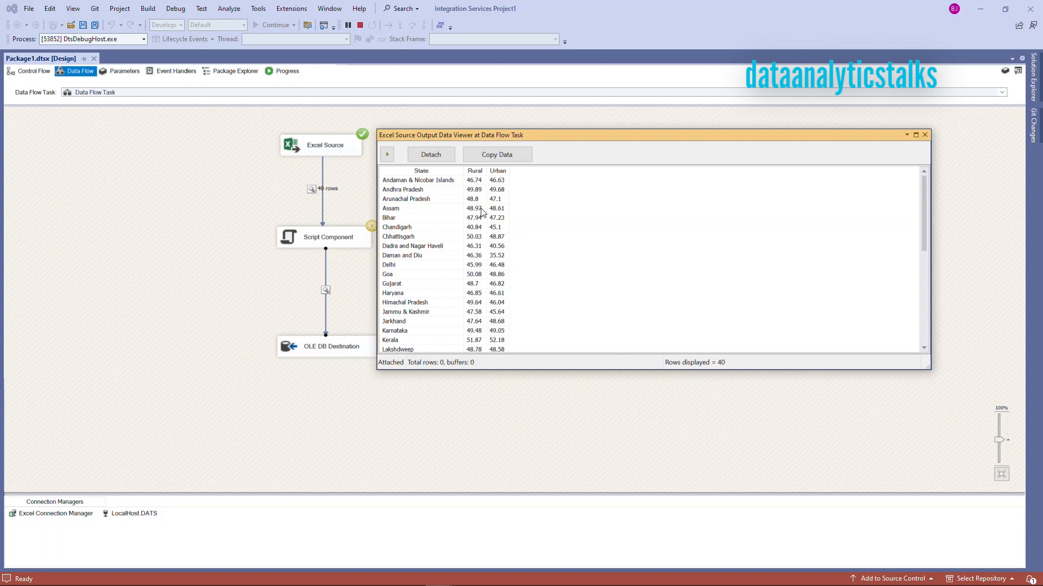
left_click(926, 136)
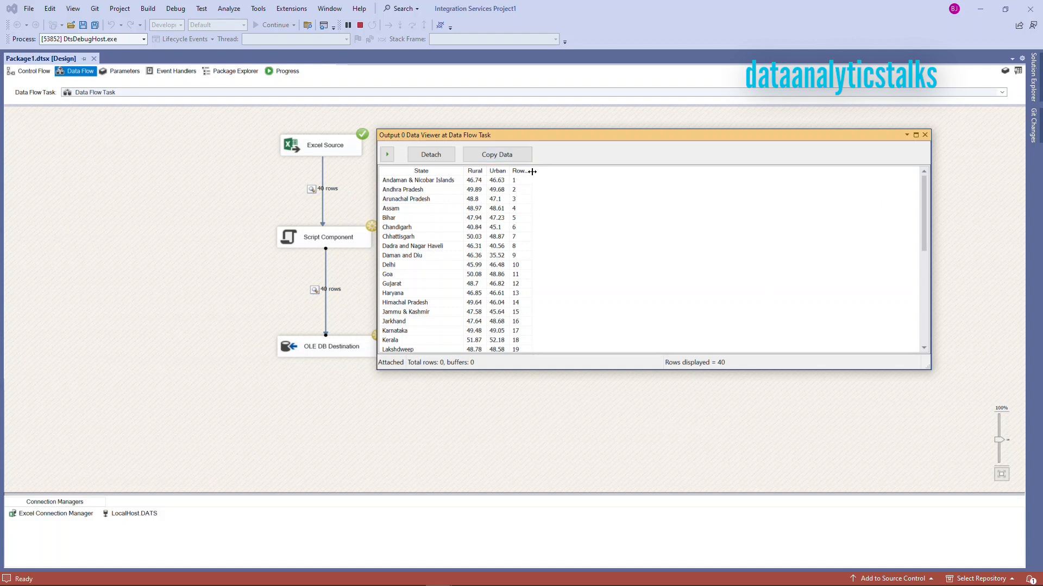
- Widen the RowNumber column in the Output 0 data viewer and examine its numbering across all rows, including the NULL rows
left_click_drag(525, 170, 605, 170)
scroll(536, 222, "down", 7)
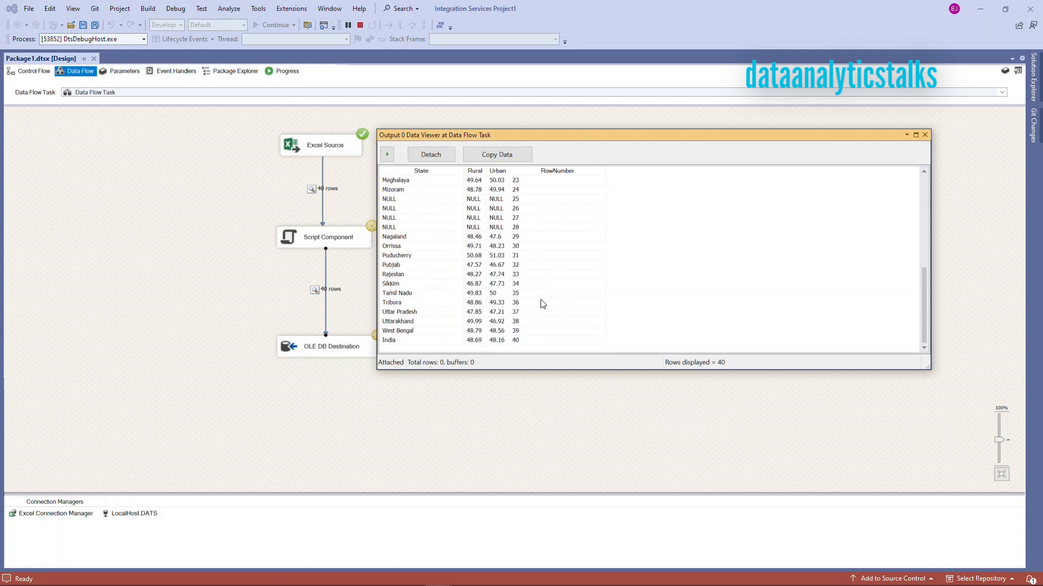
scroll(542, 303, "up", 6)
scroll(541, 303, "down", 6)
scroll(566, 297, "up", 7)
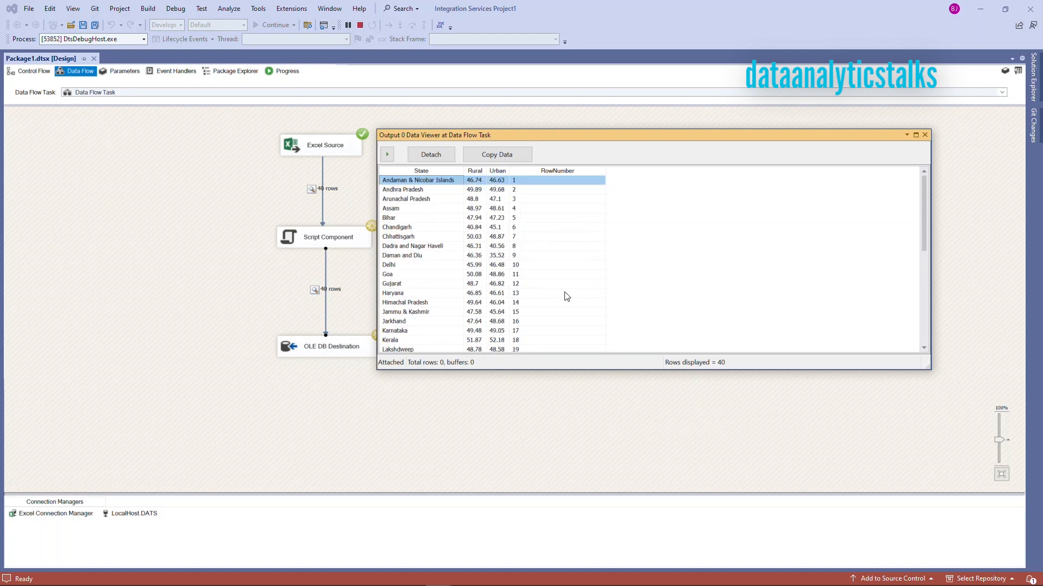
scroll(567, 296, "down", 7)
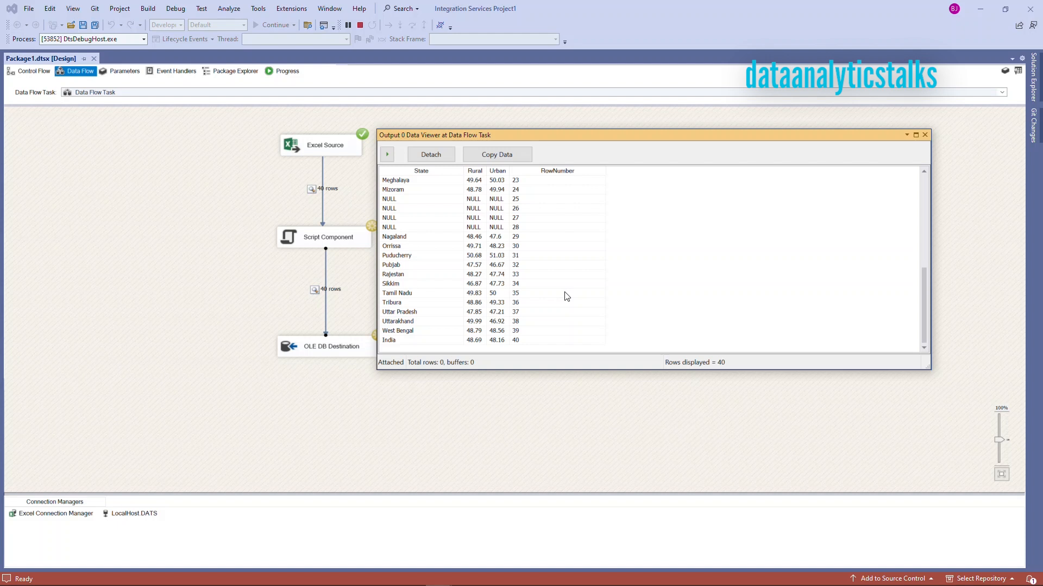
scroll(567, 296, "up", 1)
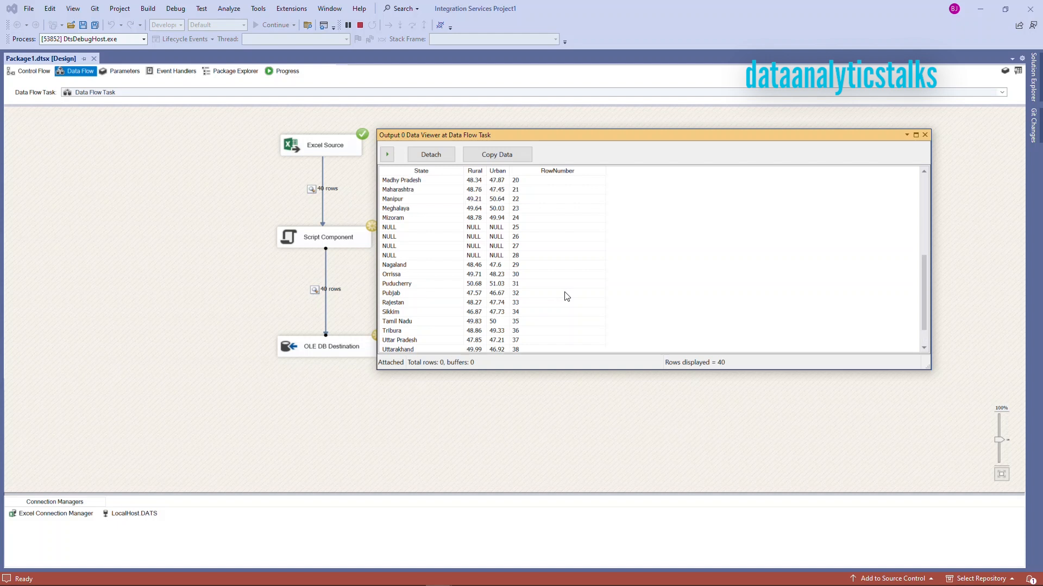
left_click_drag(398, 226, 428, 256)
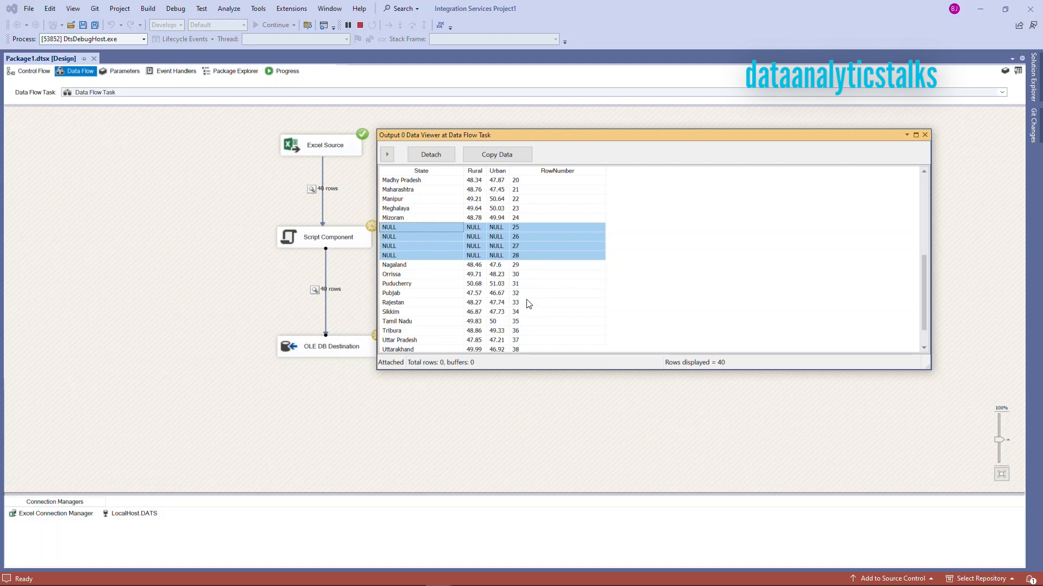
scroll(528, 304, "down", 1)
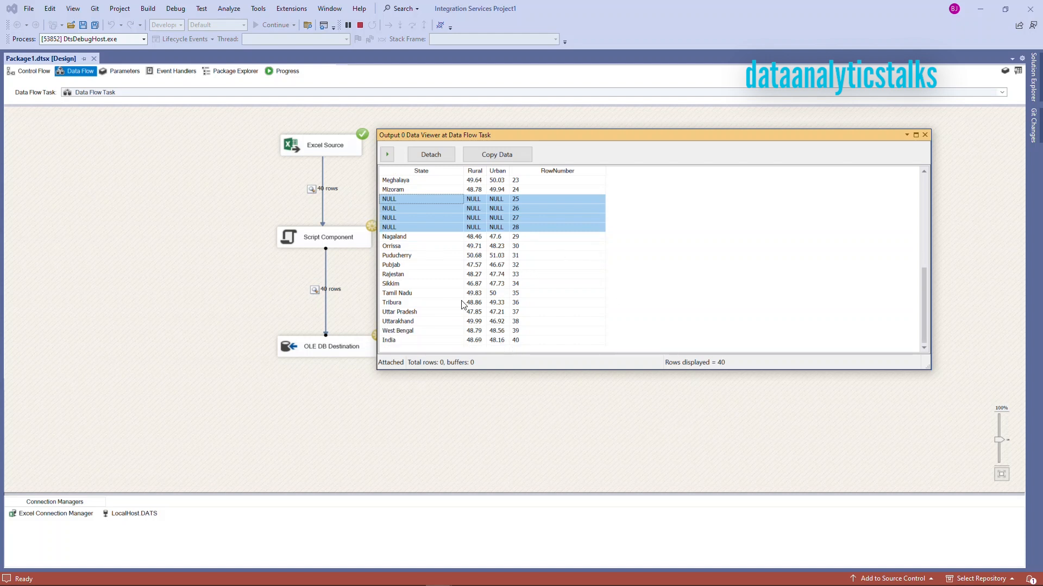
- Close the Output 0 data viewer so the data flow completes, and stop debugging
left_click(924, 135)
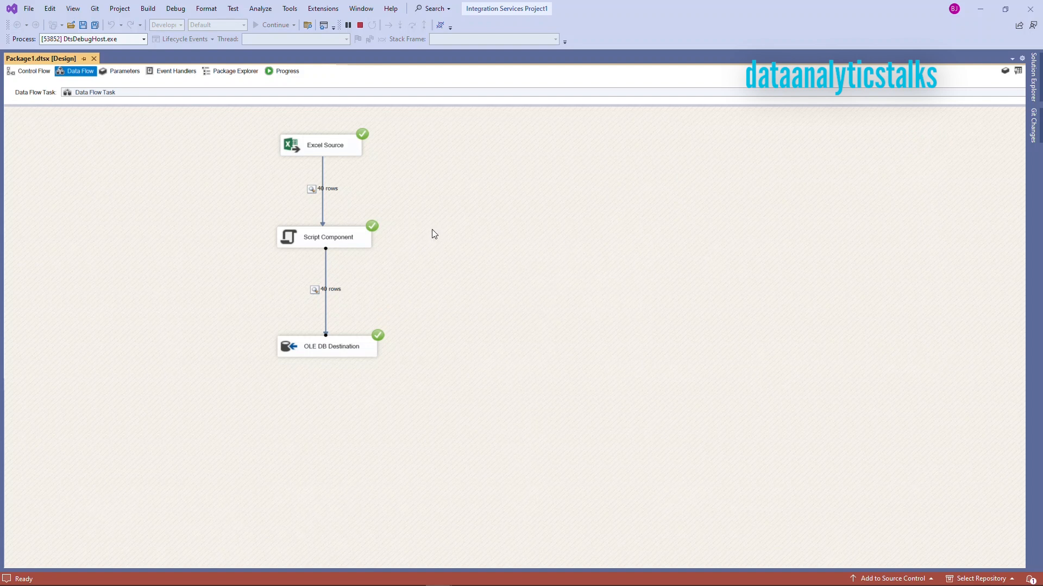
left_click(359, 25)
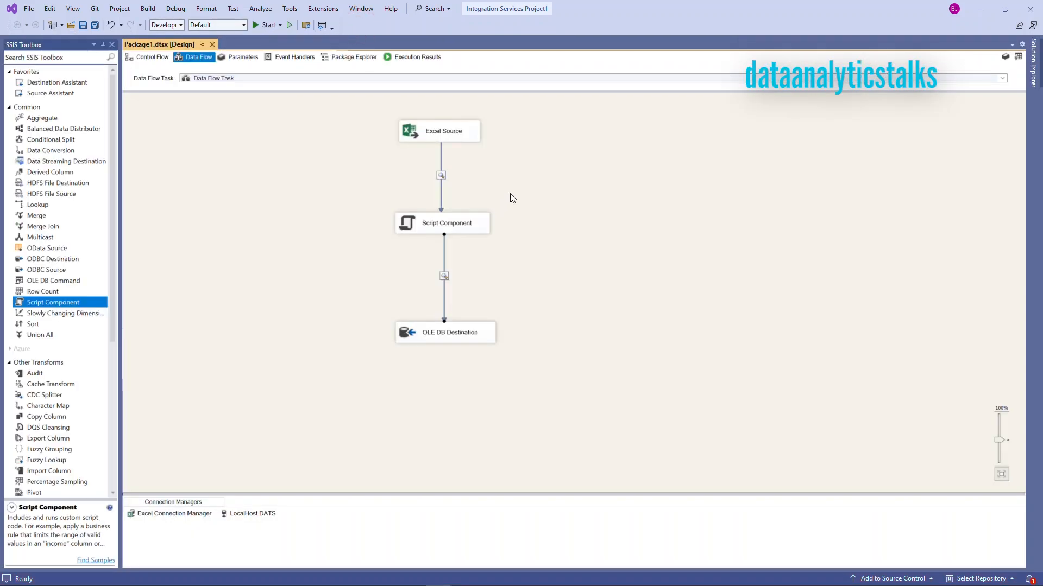
left_click(511, 191)
- Set the OLE DB Destination's target table to [dbo].[Woman_share] on the LocalHost.DATS connection
double_click(455, 331)
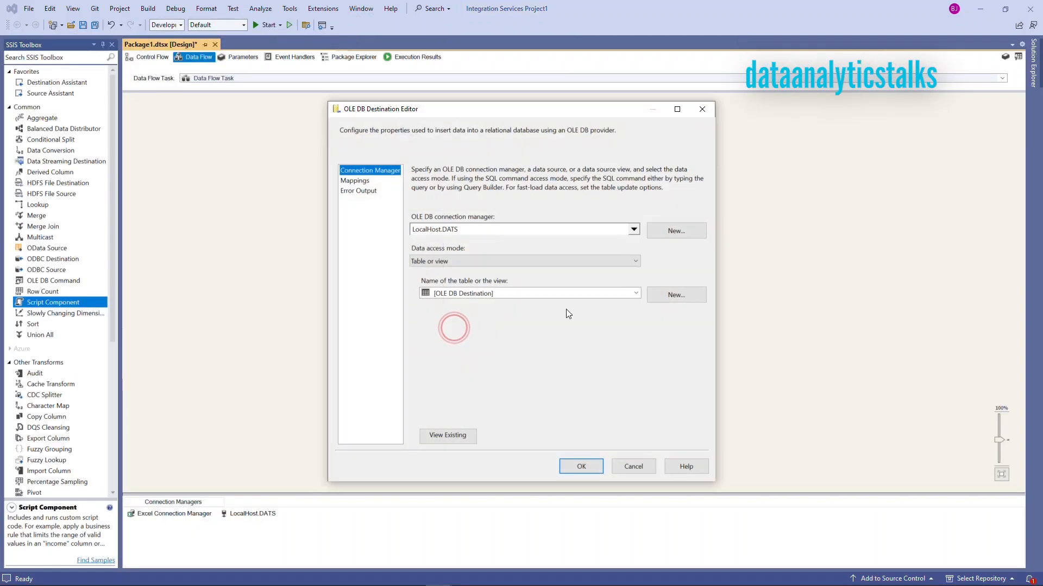
left_click(636, 293)
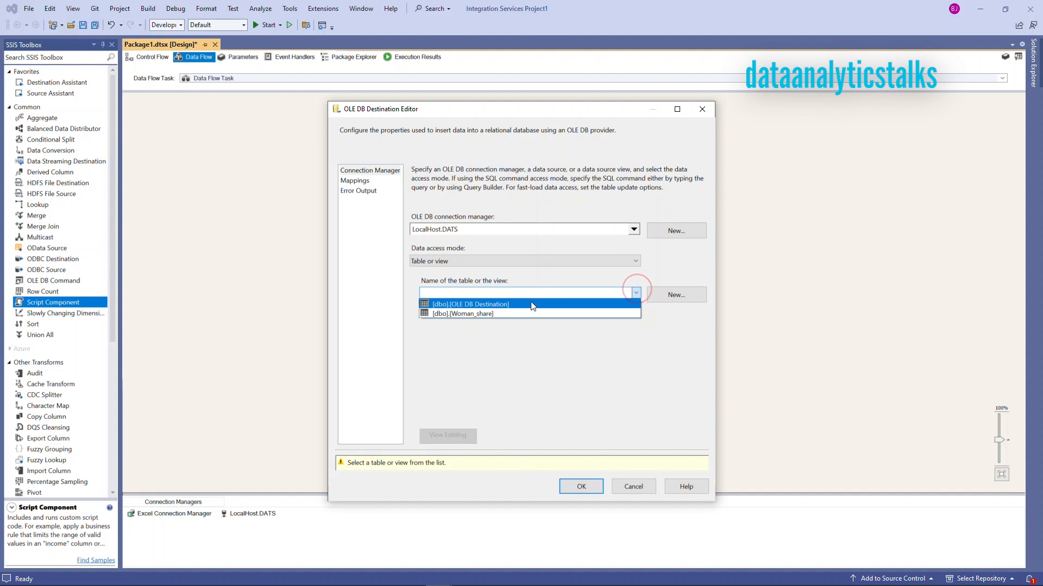
left_click(506, 315)
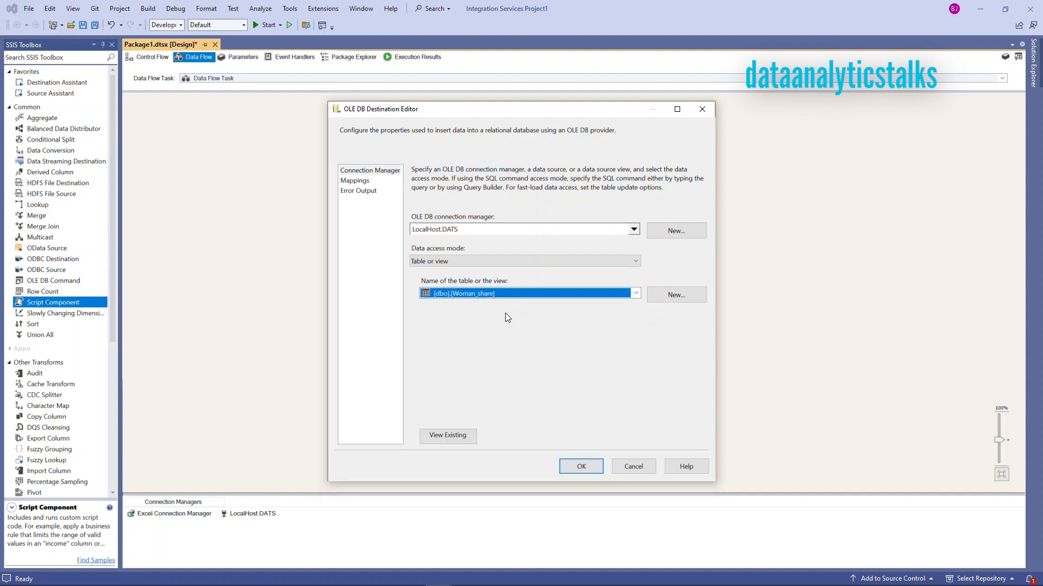
- Map the RowNumber input column to the SerialNo destination column and accept the OLE DB Destination settings
left_click(355, 181)
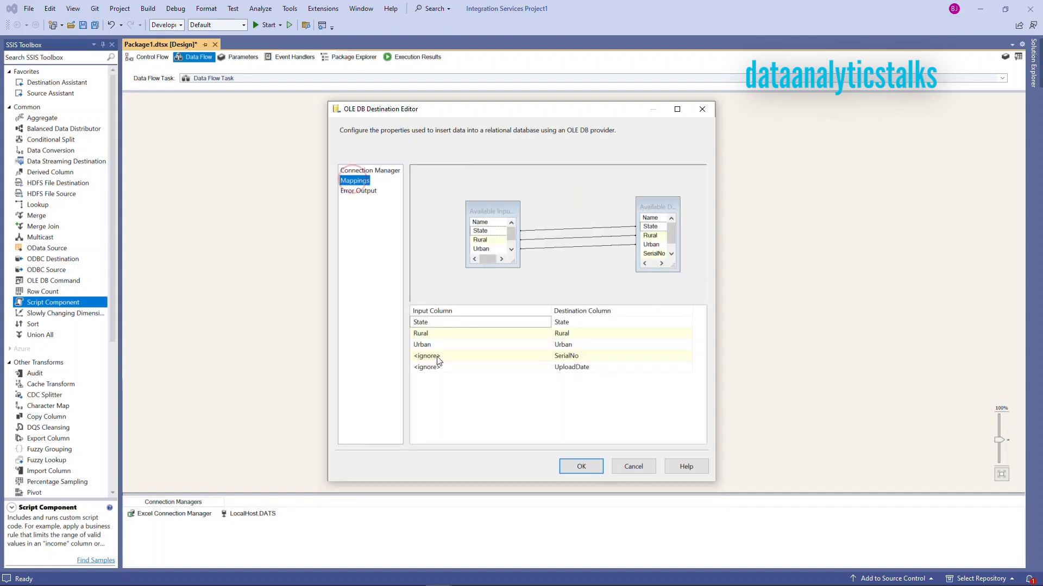
left_click(530, 358)
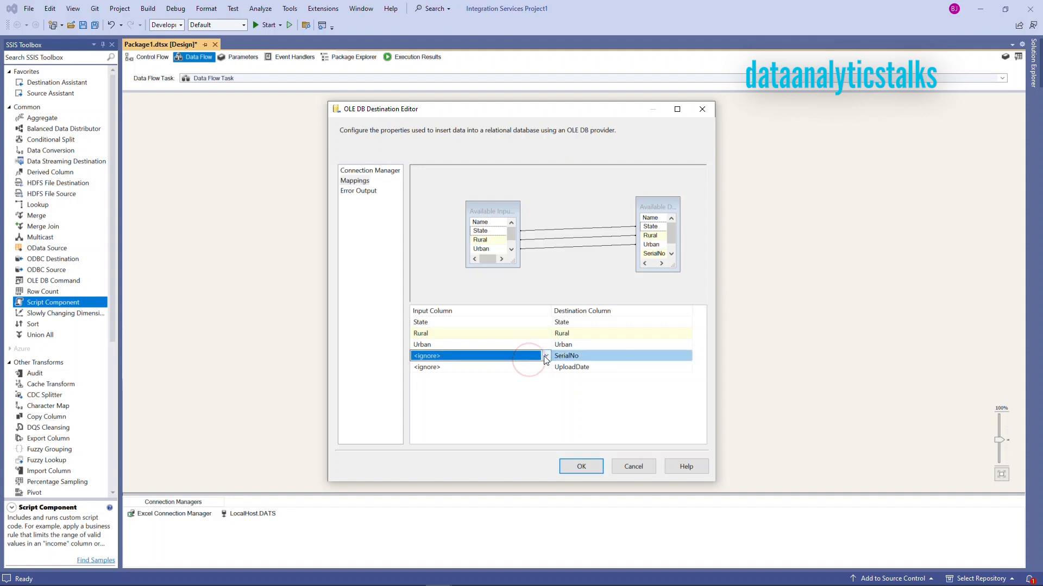
left_click(544, 356)
left_click(455, 376)
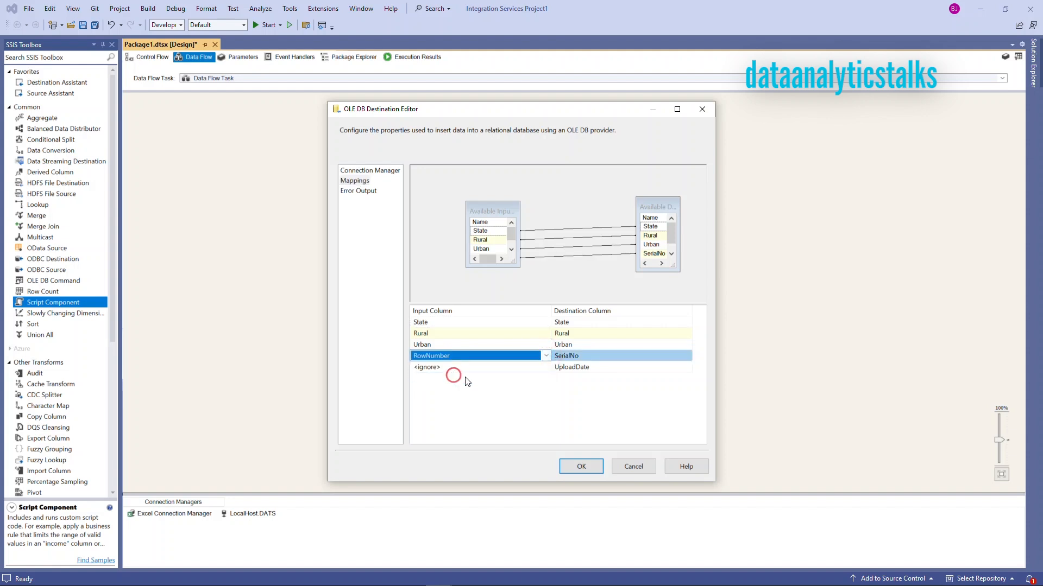
left_click(531, 400)
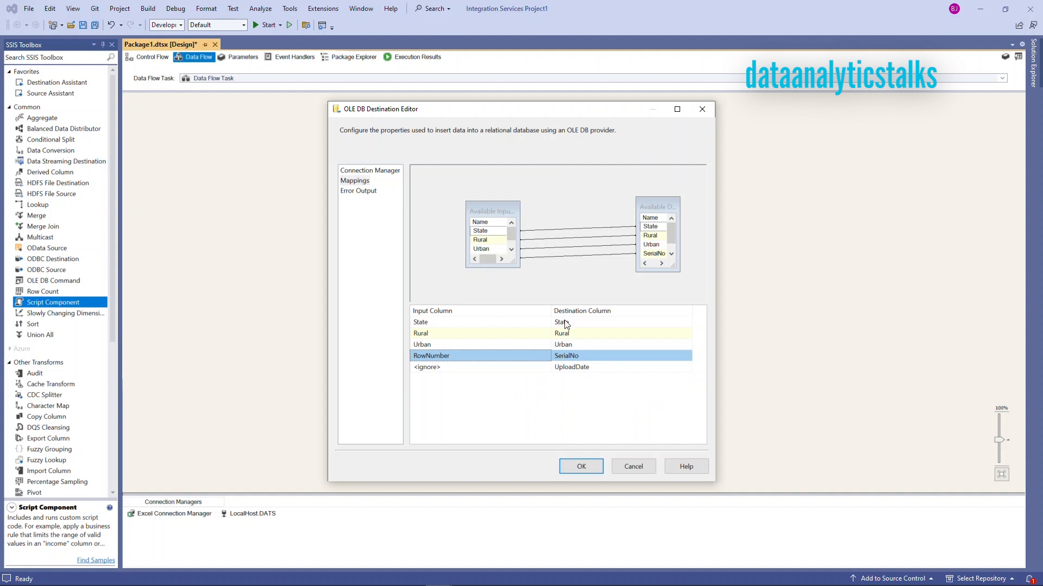
mouse_move(564, 357)
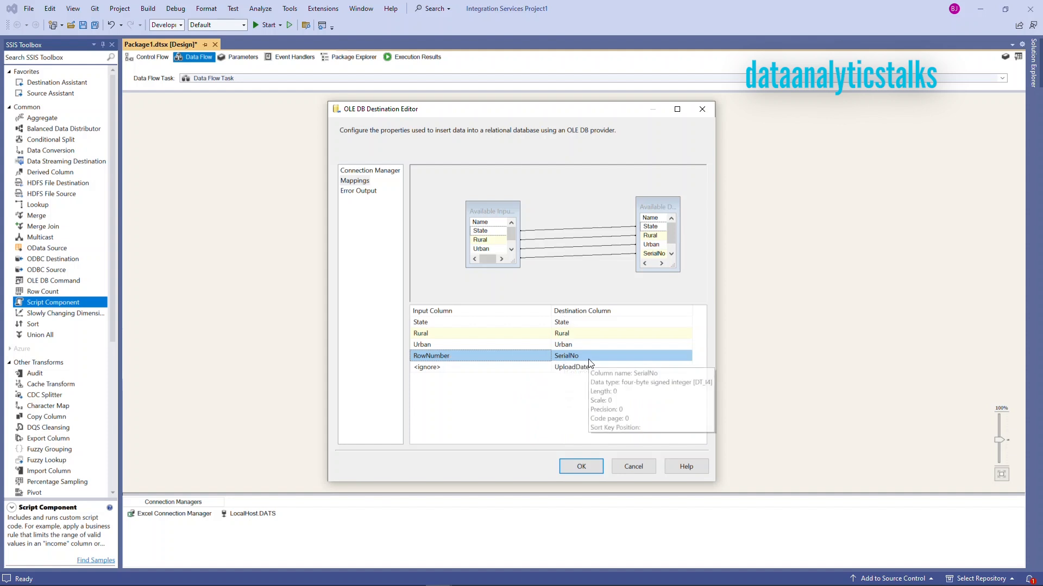
left_click(578, 468)
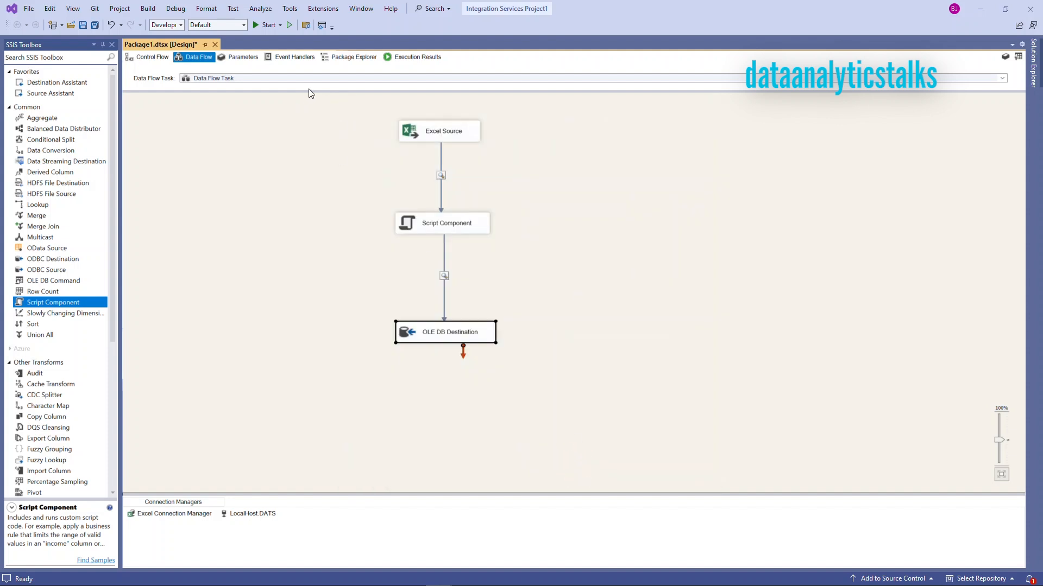
- Execute Package1.dtsx from the project's SSIS Packages with the updated destination mapping
left_click(1034, 76)
right_click(851, 146)
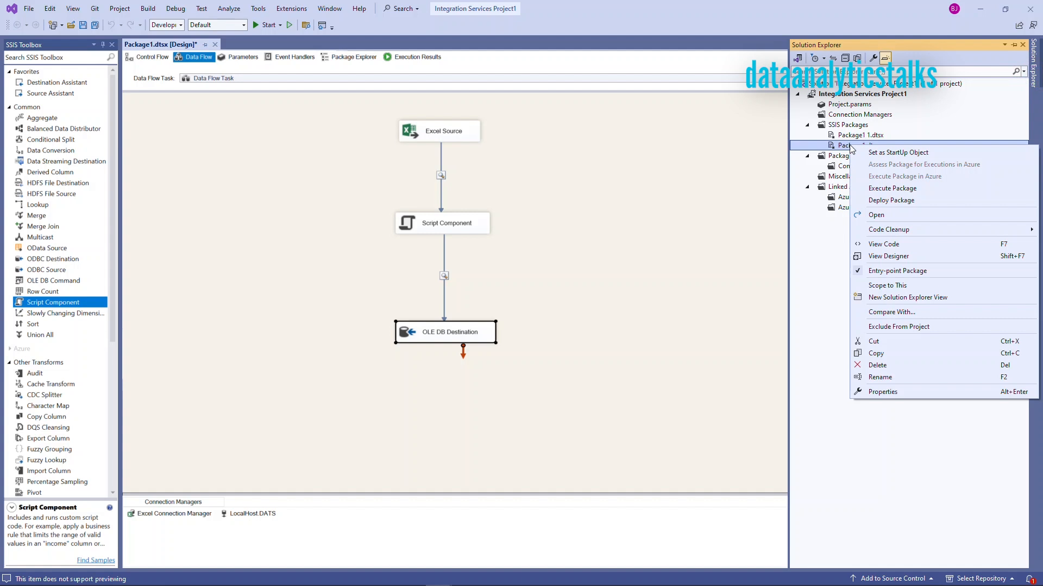
left_click(880, 189)
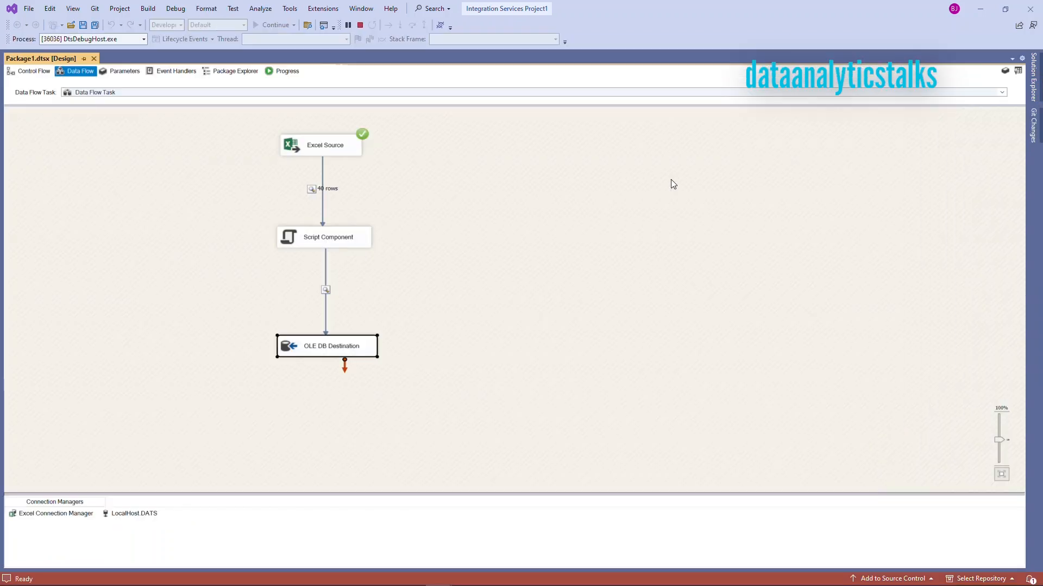
- Close both data viewers so the rows load into the OLE DB Destination, and stop debugging
left_click(925, 135)
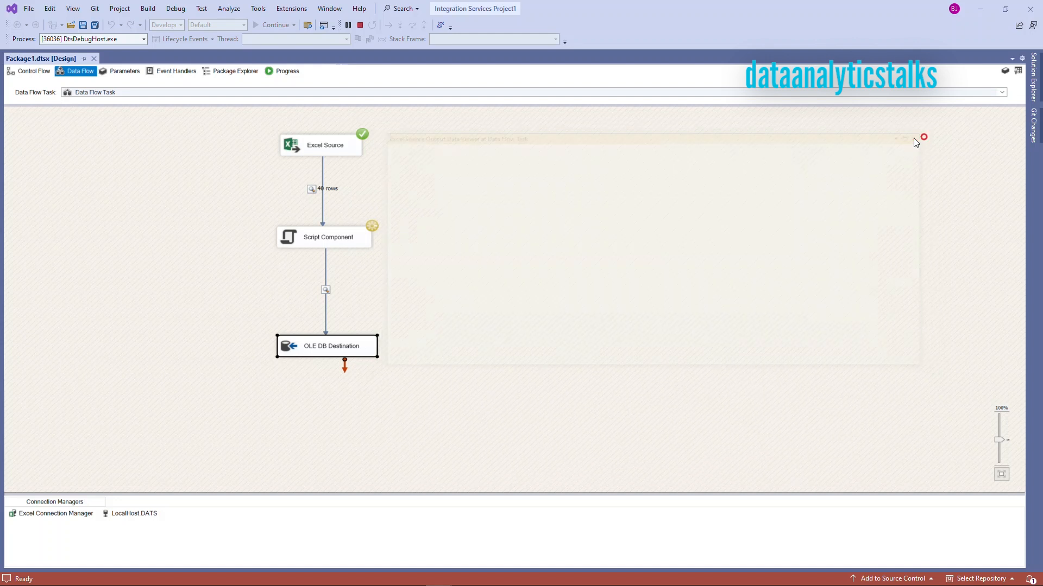
left_click(923, 135)
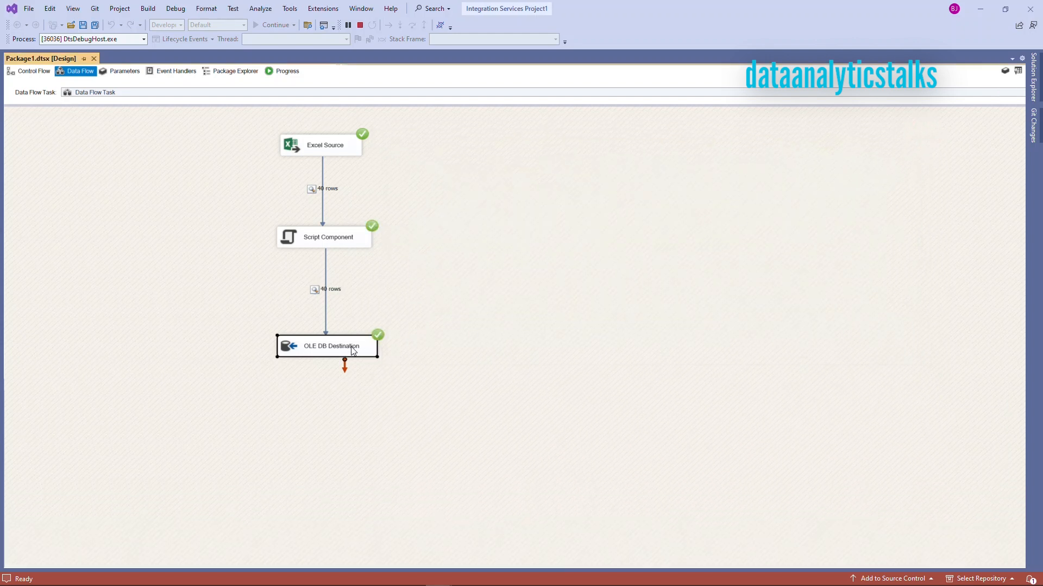
left_click(360, 26)
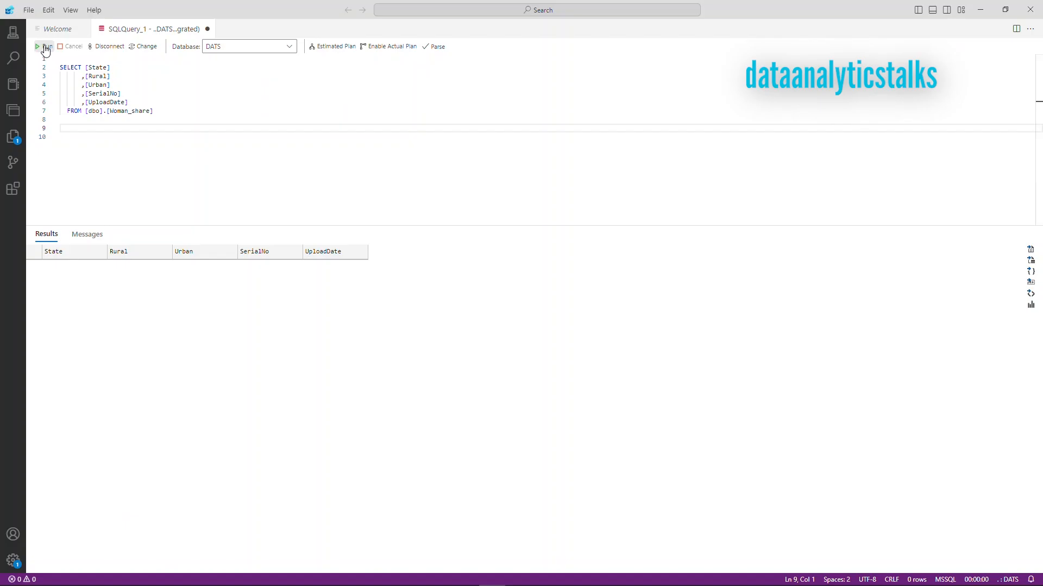
- Switch to Azure Data Studio, run the SELECT query on Woman_share, and examine the SerialNo numbering across all rows, including the NULL State rows
left_click(45, 48)
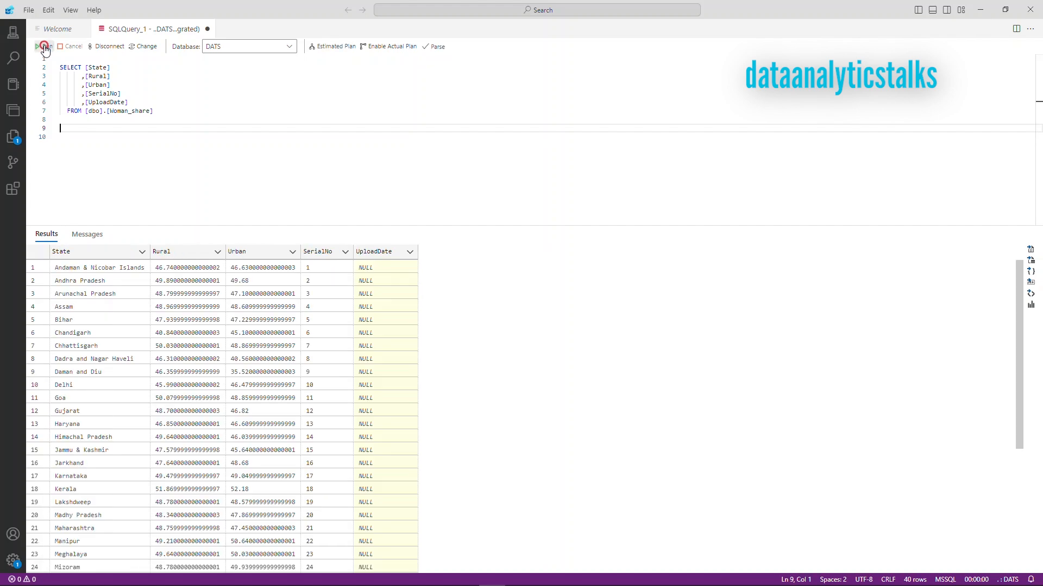
scroll(341, 291, "down", 2)
scroll(335, 280, "down", 4)
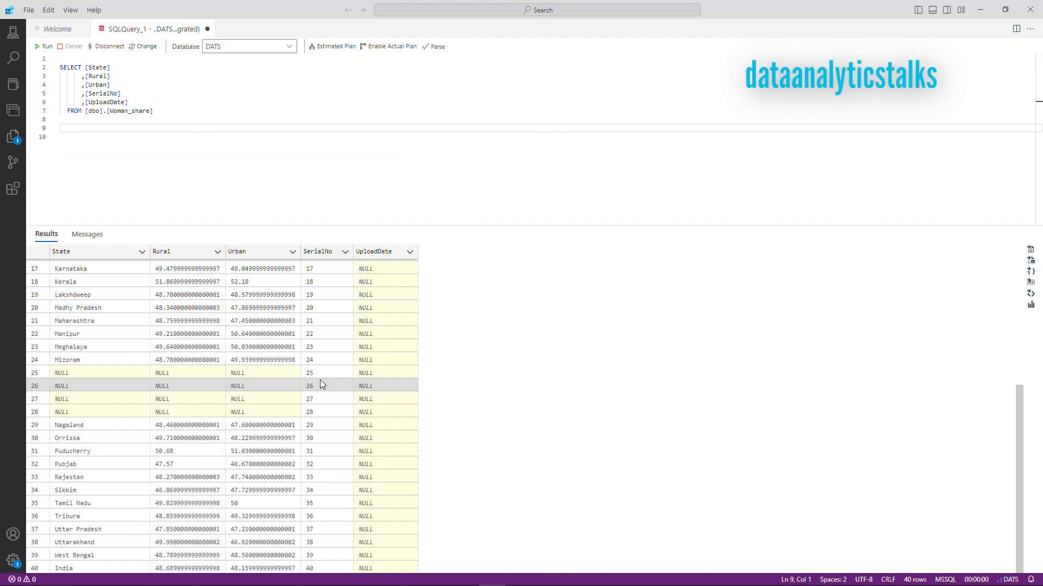
left_click_drag(119, 376, 121, 414)
left_click(474, 406)
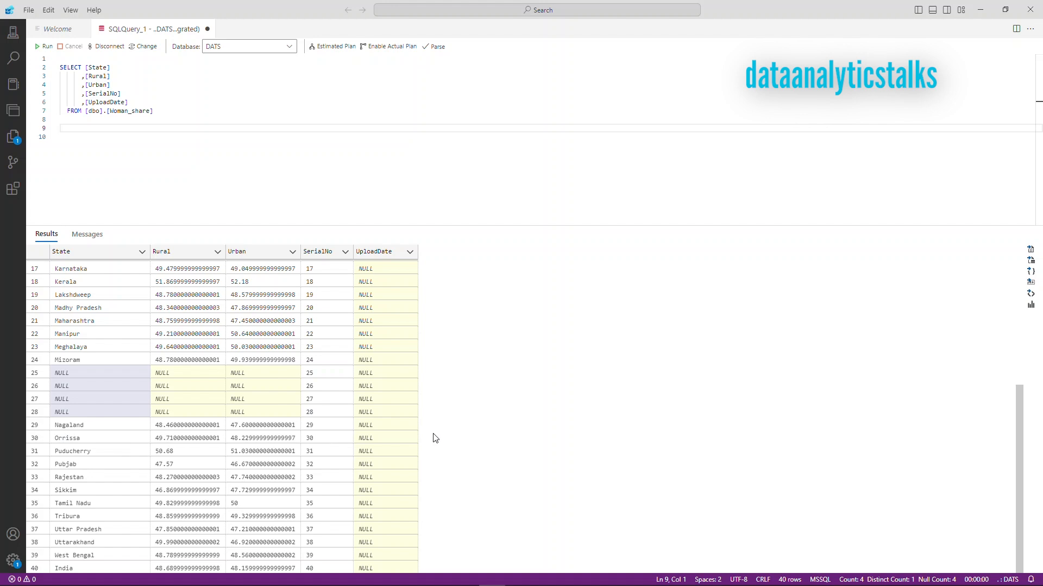
scroll(435, 437, "up", 5)
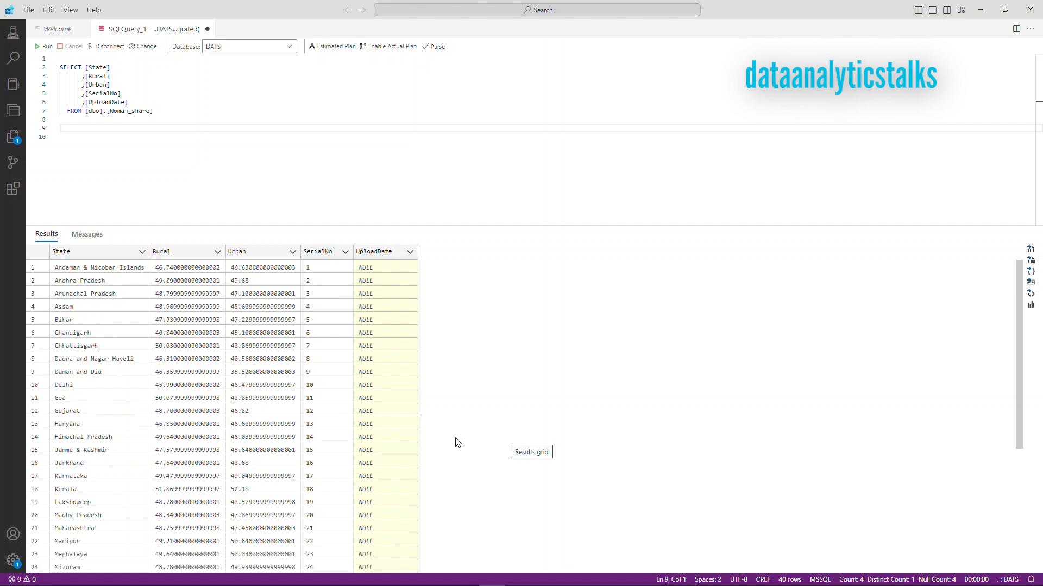
scroll(463, 439, "down", 5)
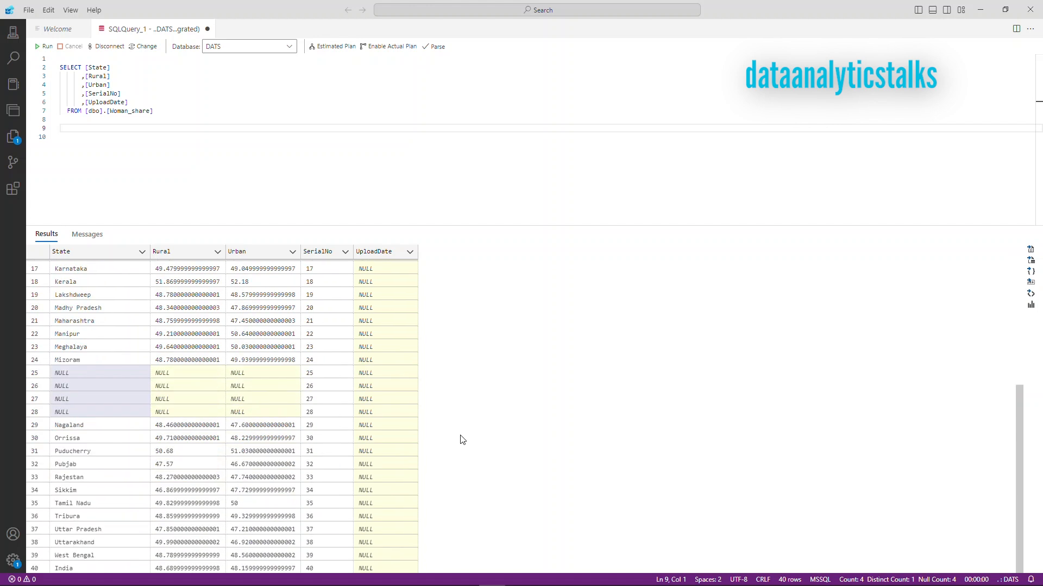
scroll(462, 439, "up", 5)
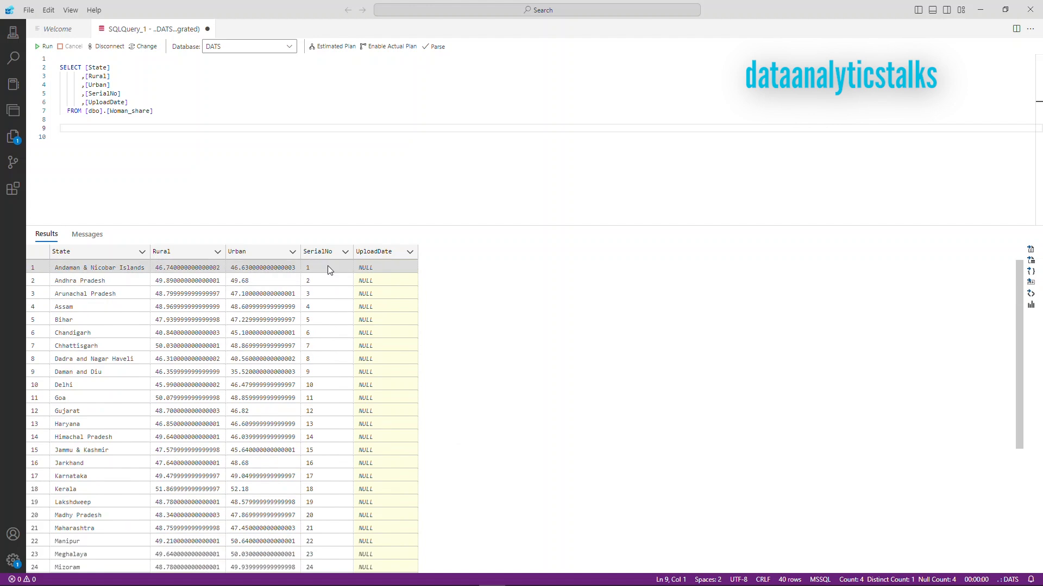